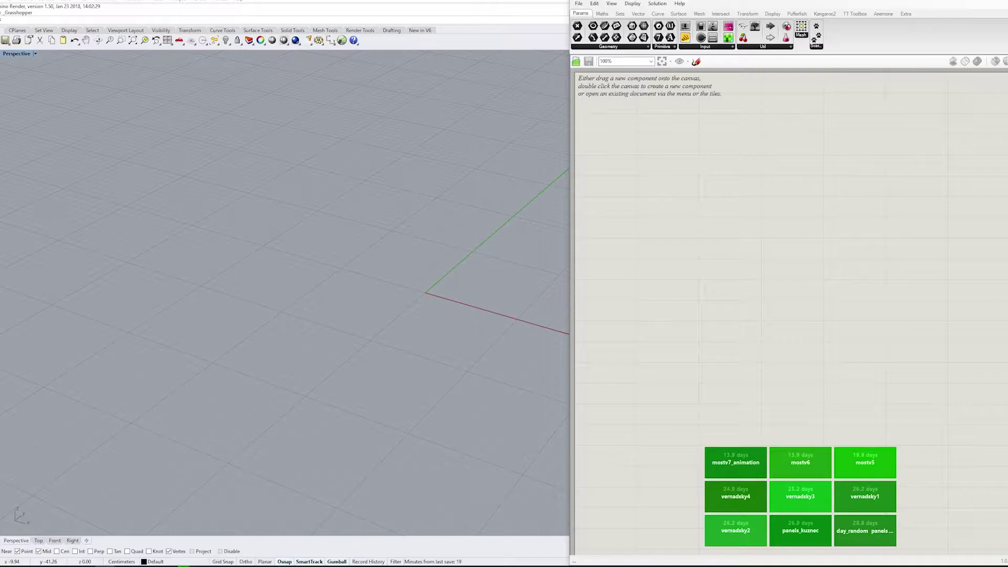
type("Polyline")
key("Return")
mouse_move(247, 325)
right_mouse_down()
mouse_move(322, 422)
mouse_move(261, 319)
right_mouse_up()
key("Escape")
Step: Create a point at the origin in Rhino and reference it in a Point parameter on the Grasshopper canvas
type("Point")
key("Return")
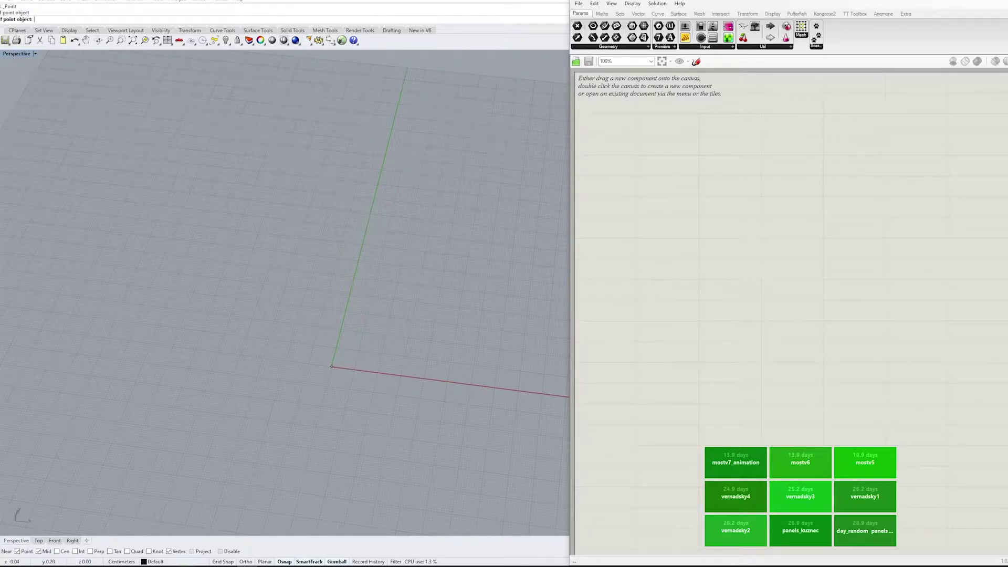
left_click_drag(577, 25, 710, 232)
right_click(712, 232)
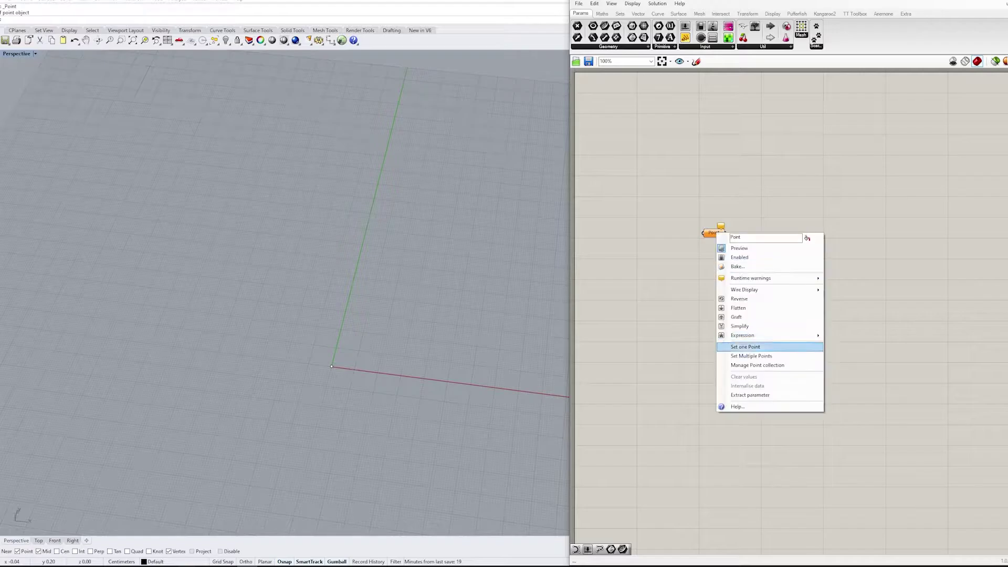
left_click(745, 346)
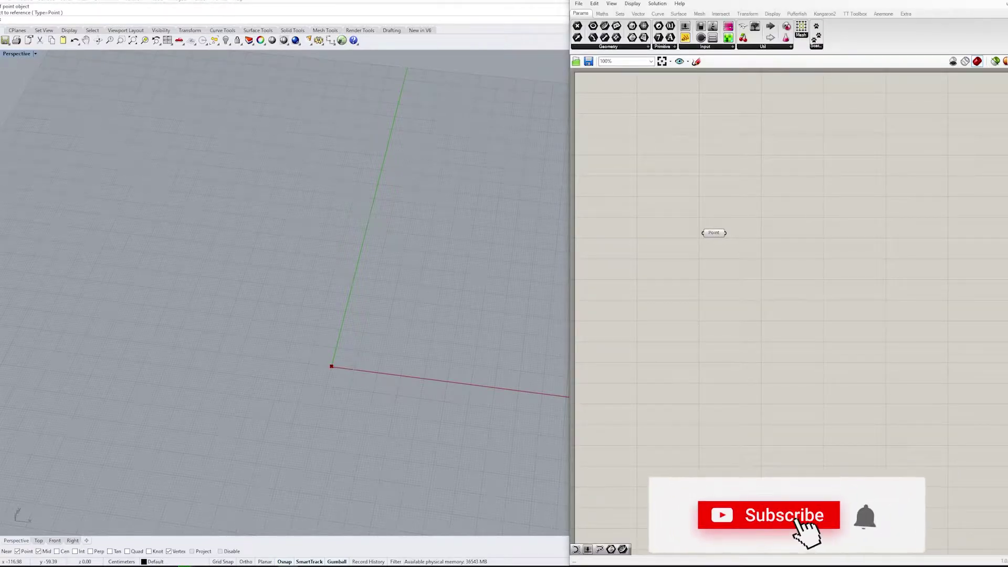
Step: Add a Move component beside the Point parameter and feed the point into its Geometry input
double_click(805, 210)
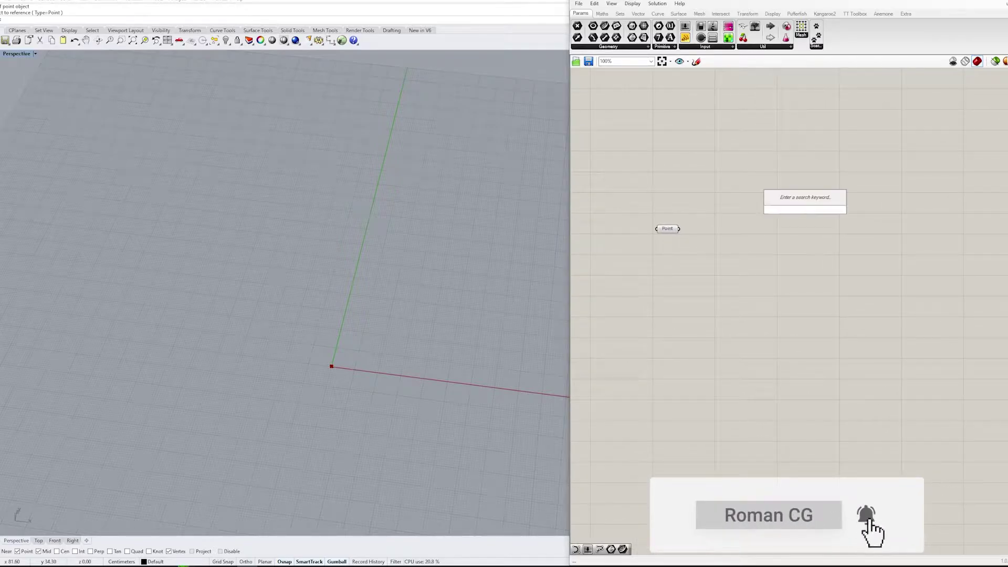
type("move")
key("Return")
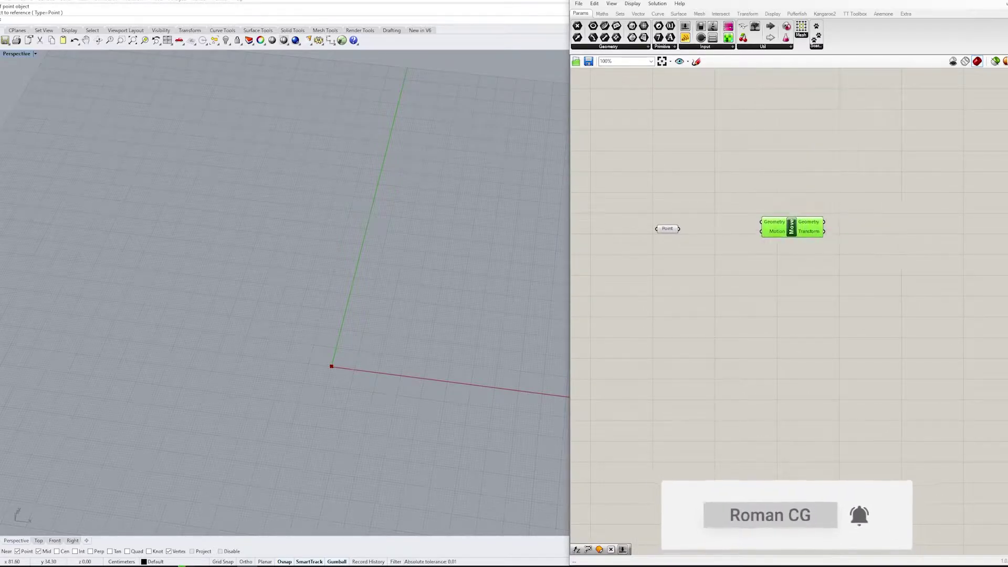
left_click_drag(791, 227, 833, 229)
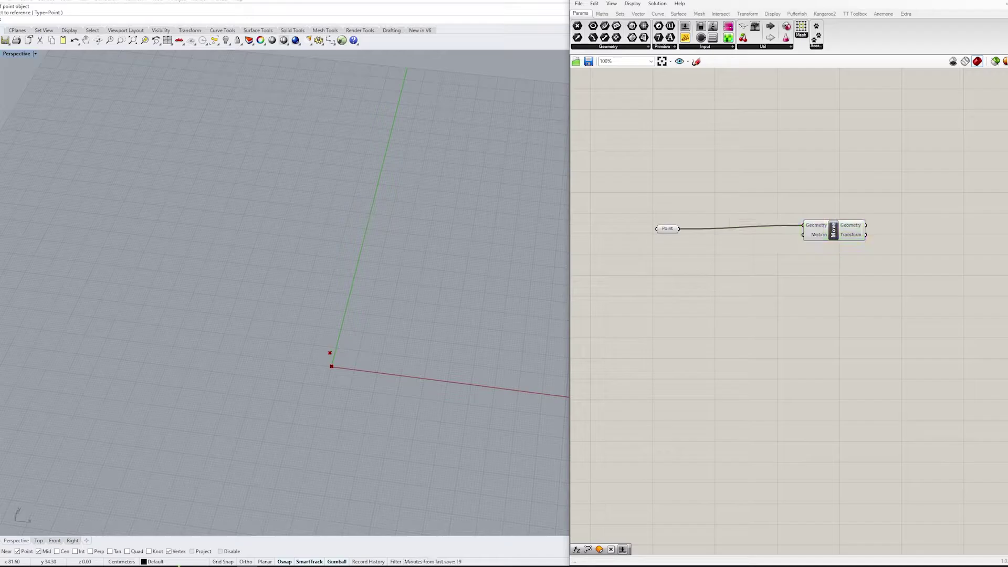
Step: Add a Unit X vector driven by a number slider of 1000 and connect it to Move's Motion input
double_click(724, 250)
type("unit x")
key("Return")
left_click_drag(713, 256, 741, 257)
double_click(670, 270)
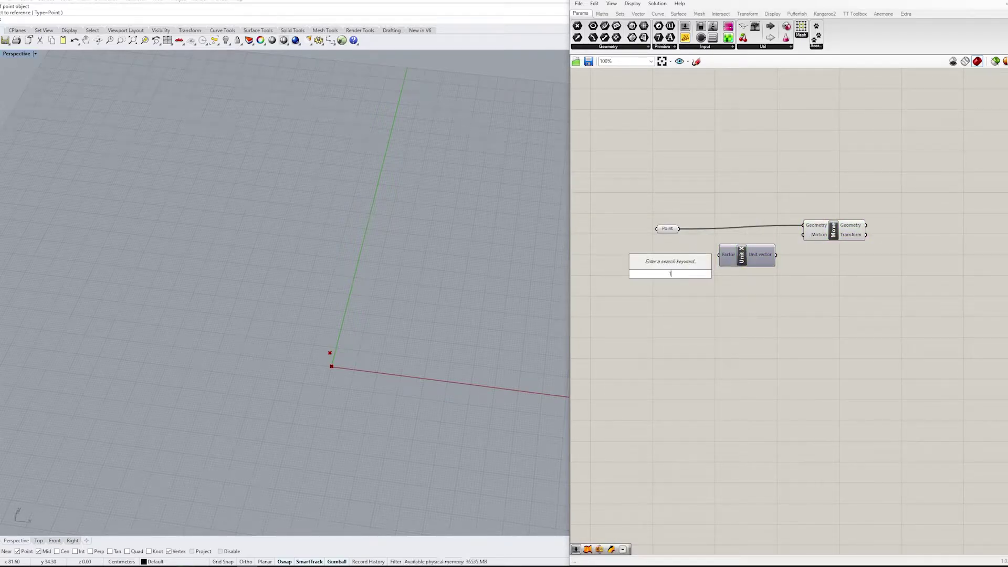
type("10000")
key("Return")
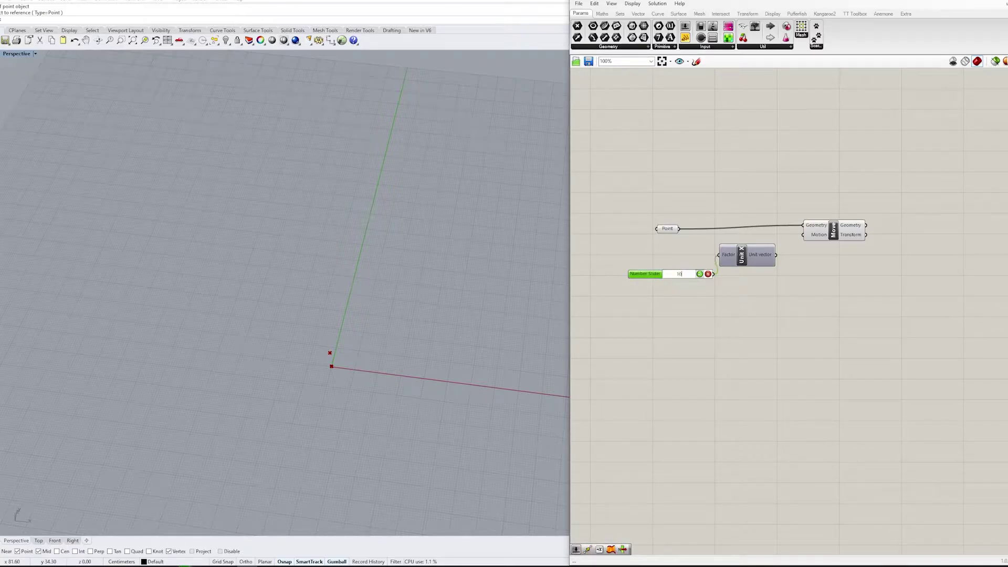
scroll(338, 357, "down", 8)
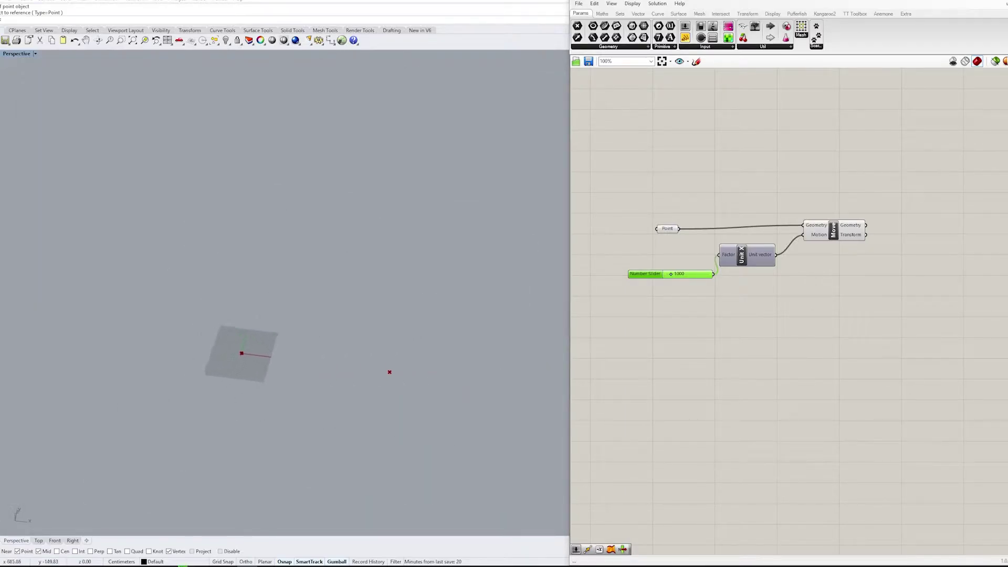
Step: Add a Line component running from the original point to the moved point
scroll(338, 357, "up", 5)
right_click_drag(840, 341, 724, 397)
left_click(717, 285)
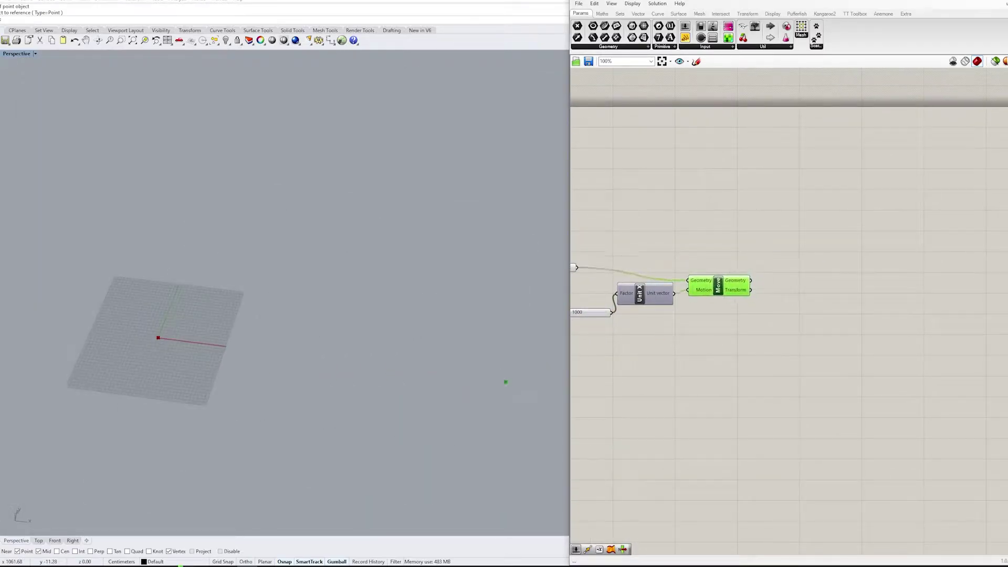
double_click(781, 251)
type("line")
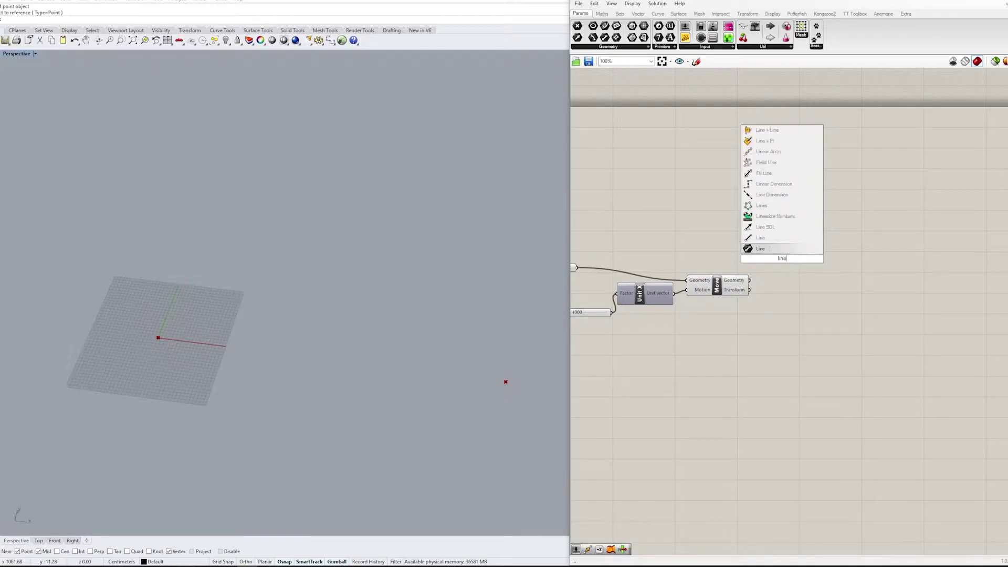
key("Return")
mouse_move(703, 249)
left_mouse_down()
mouse_move(756, 254)
mouse_move(757, 263)
left_mouse_up()
Step: Turn off the preview of the Point, Unit X and Move components
left_click_drag(580, 203, 747, 352)
right_click(676, 232)
left_click(693, 245)
right_click_drag(693, 245, 605, 268)
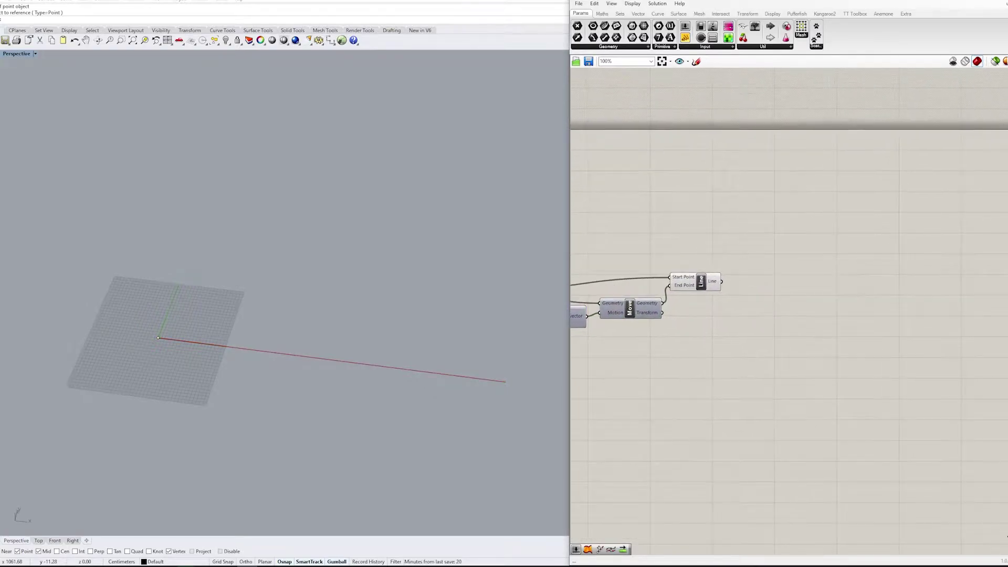
Step: Add a Move To Point component to the canvas beyond the Line component
double_click(817, 266)
type("move")
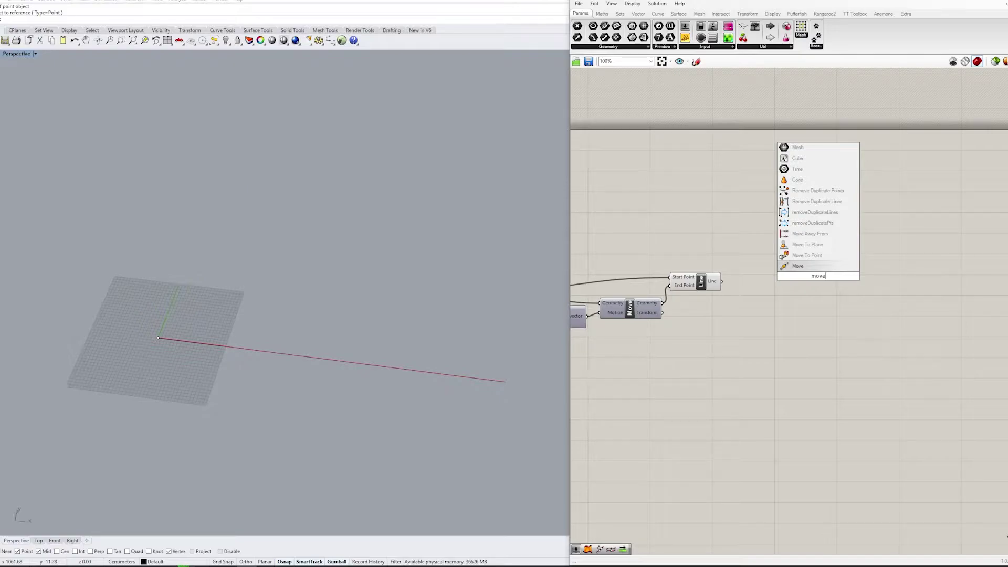
key("Up")
key("Return")
right_click_drag(682, 367, 799, 333)
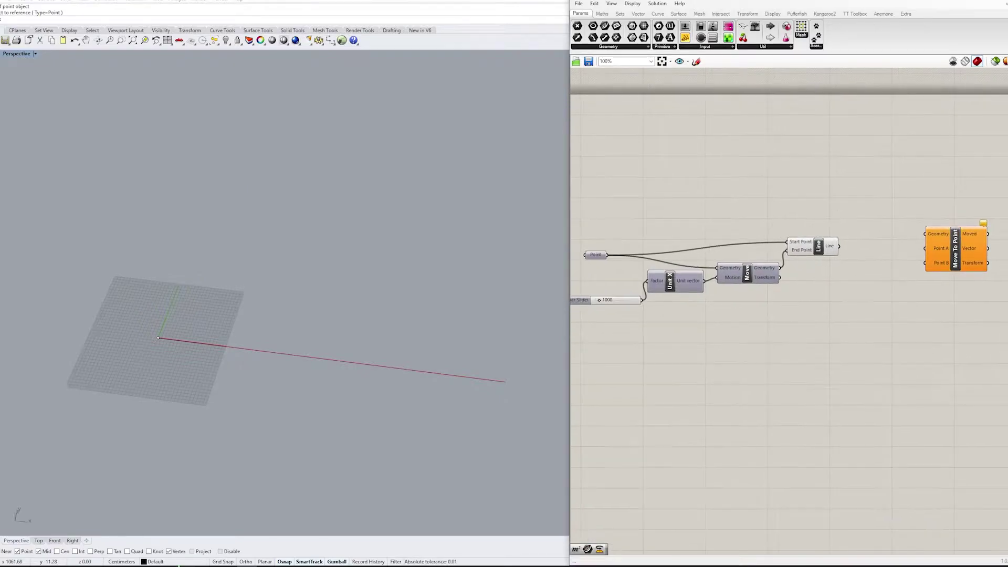
Step: Add a Rectangle component to the canvas below the Unit X component
double_click(696, 344)
type("box")
key("Up")
key("Up")
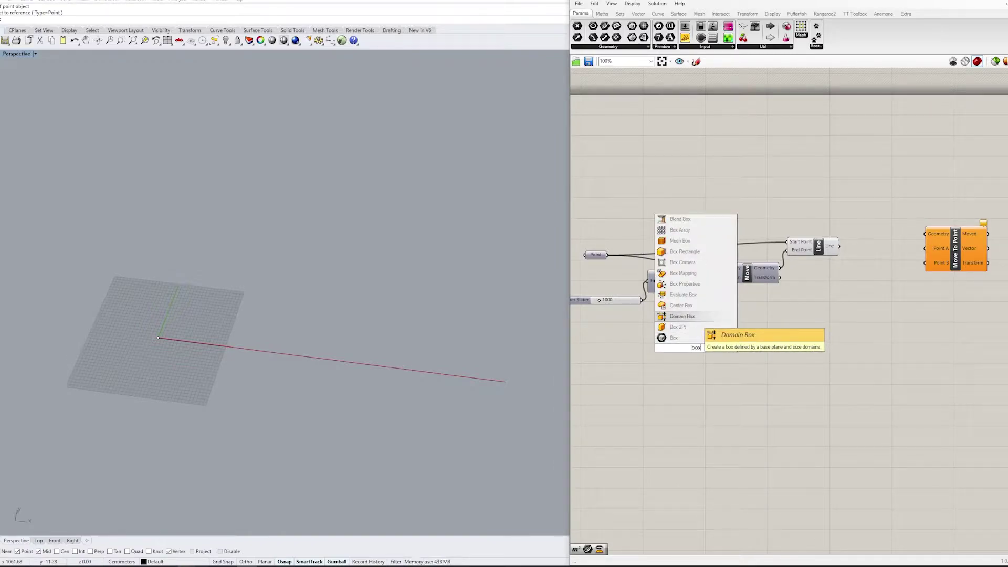
key("Down")
key("Down")
type("rectangle")
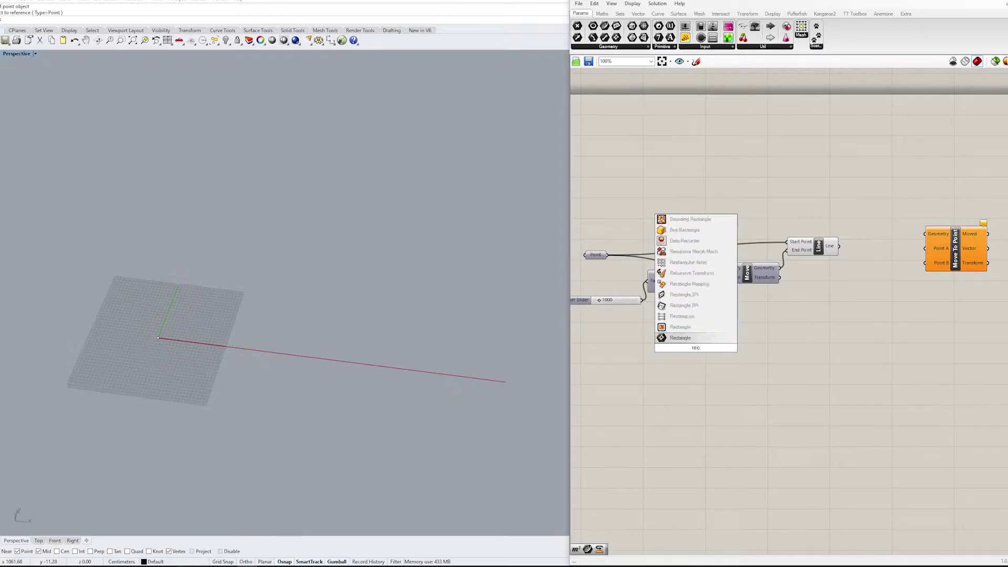
key("Return")
Step: Create a number slider of 25 and connect it to the Rectangle's X Size
double_click(628, 361)
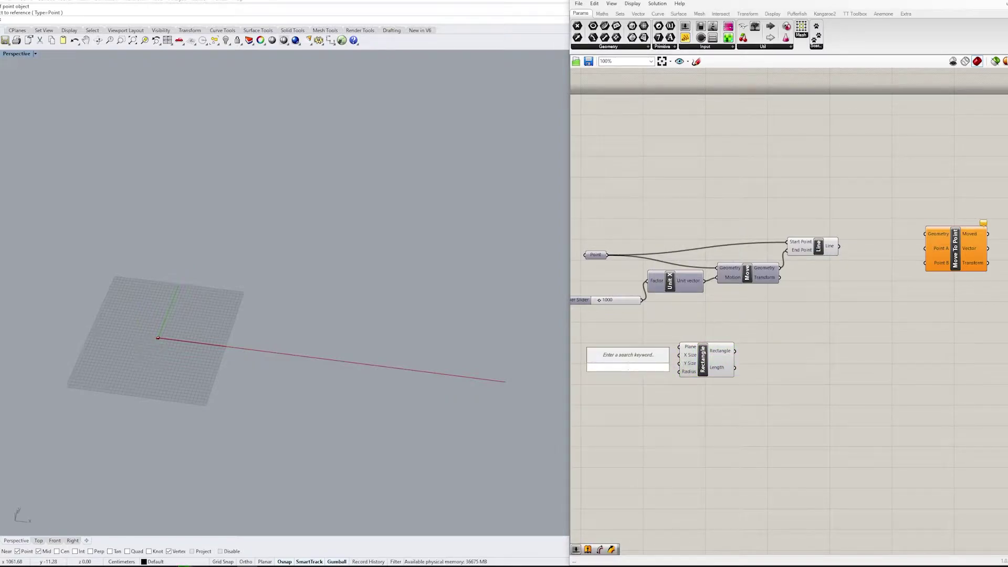
type("25")
key("Return")
scroll(643, 368, "up", 2)
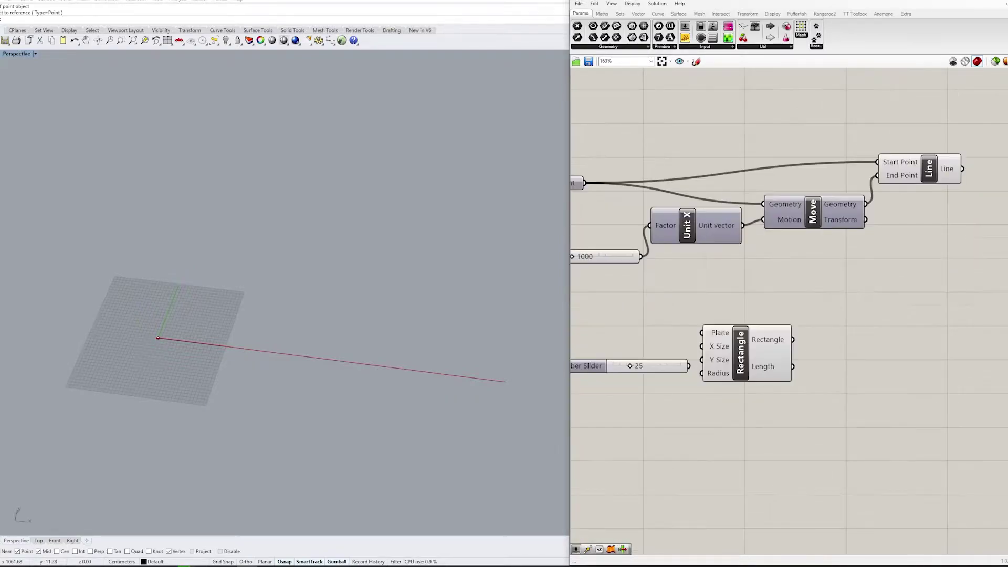
left_click_drag(684, 352, 701, 347)
Step: Create a number slider of 12 and connect it to the Rectangle's Y Size
double_click(651, 352)
type("12")
key("Return")
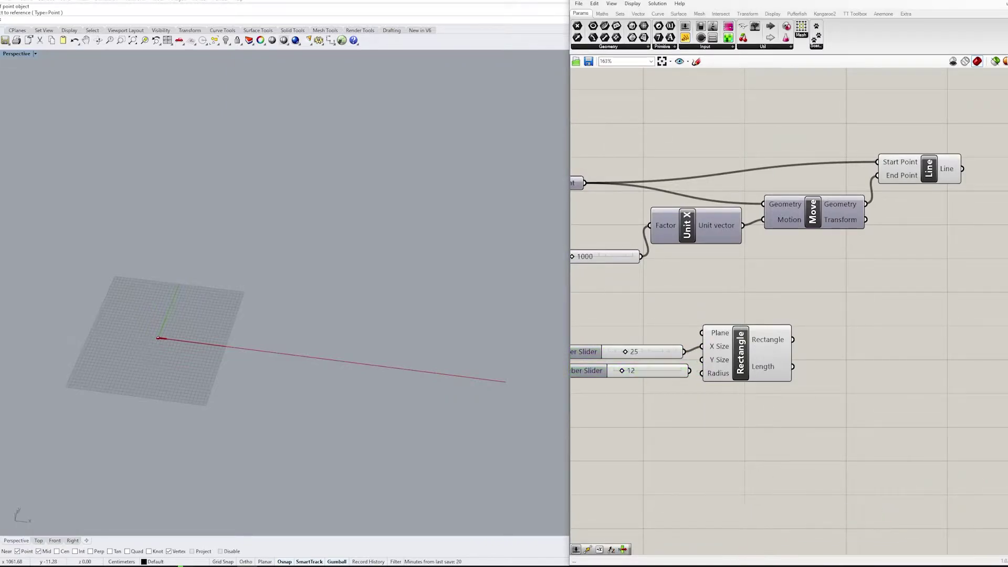
left_click(745, 351)
right_click_drag(745, 352, 802, 375)
scroll(152, 337, "up", 5)
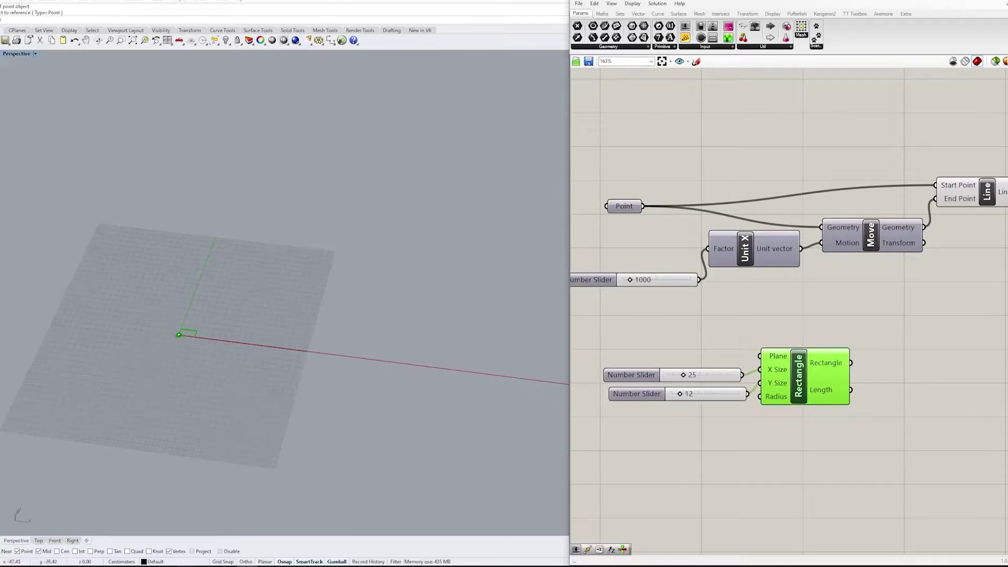
Step: Connect the Point parameter to the Rectangle's Plane input
left_click(788, 315)
right_click_drag(787, 315, 799, 334)
left_click_drag(654, 225, 771, 375)
left_click(816, 397)
left_click(787, 315)
scroll(788, 314, "down", 5)
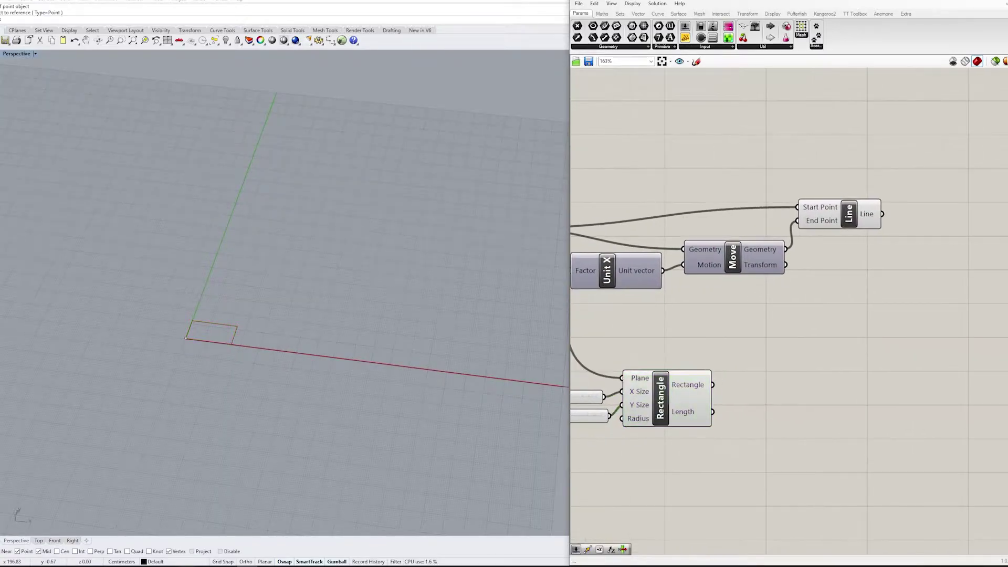
scroll(706, 370, "up", 3)
left_click(656, 376)
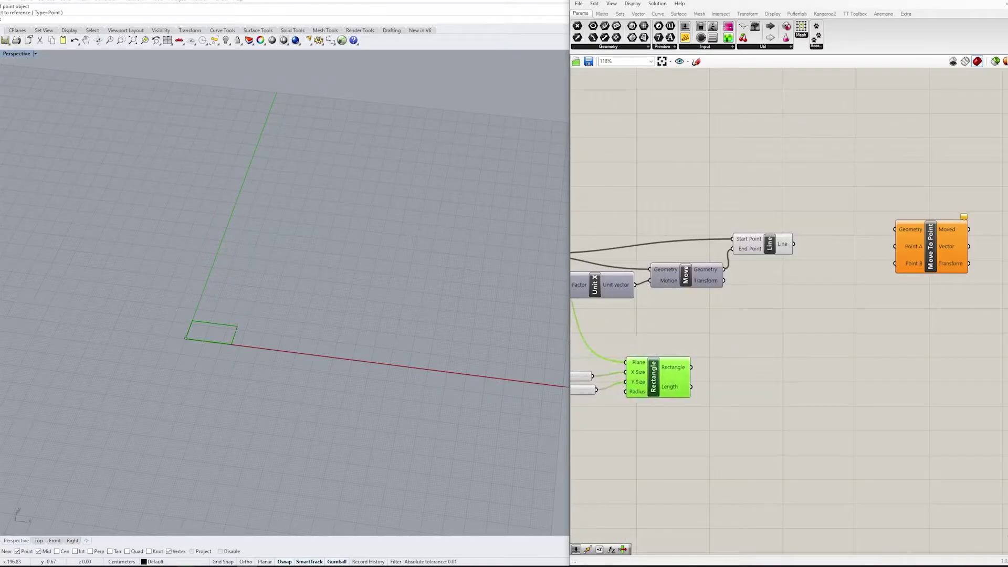
left_click(656, 375)
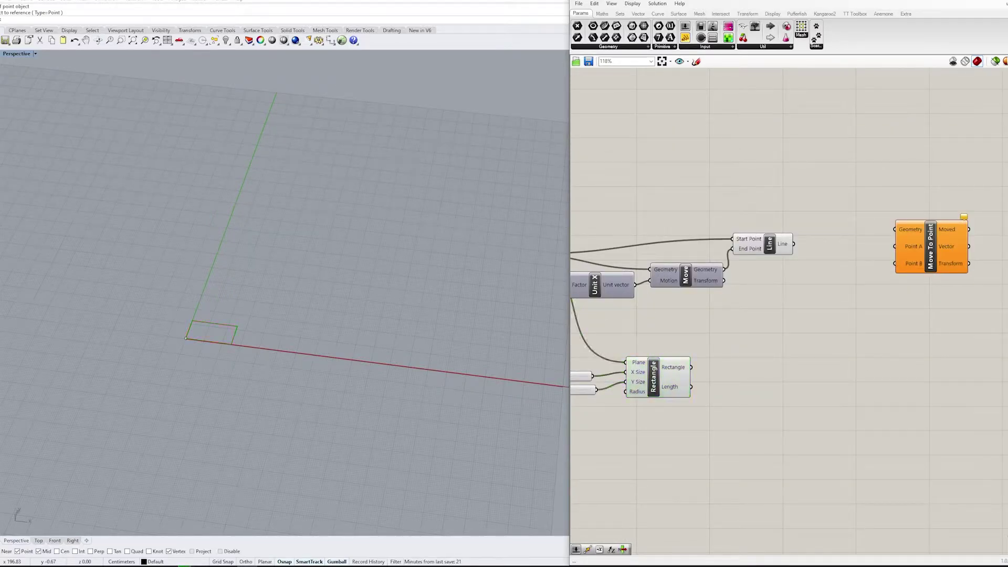
Step: Add a Divide Length component, with the Line as its Curve and the 25 slider as its Length
right_click_drag(817, 300, 865, 296)
double_click(865, 296)
type("divi")
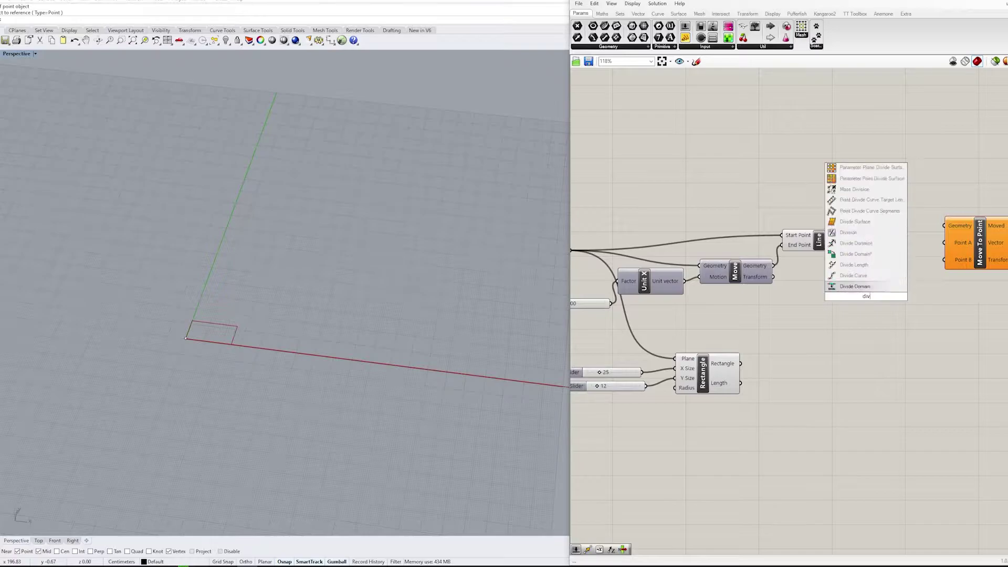
left_click(854, 243)
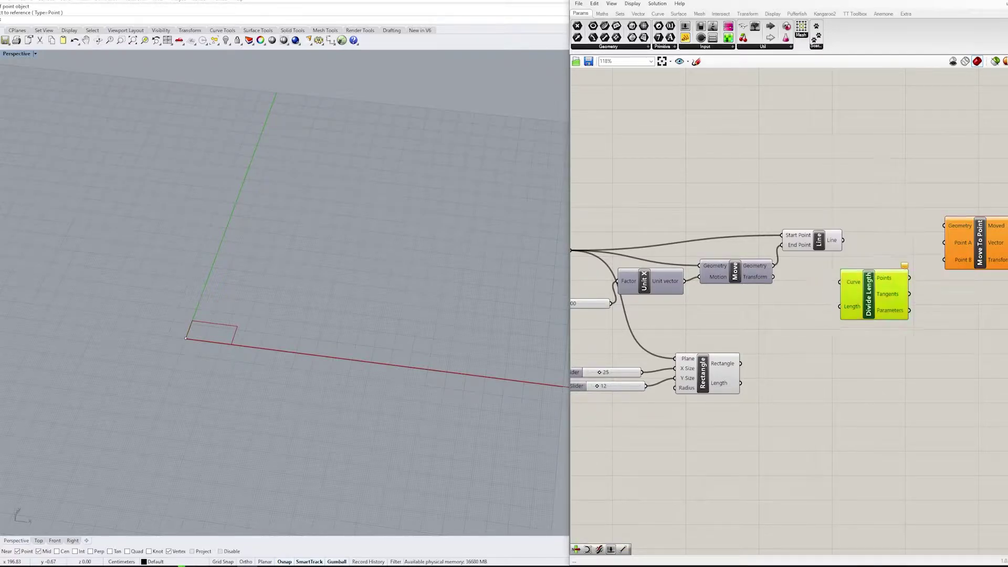
left_click_drag(854, 262, 858, 281)
right_click_drag(860, 283, 886, 271)
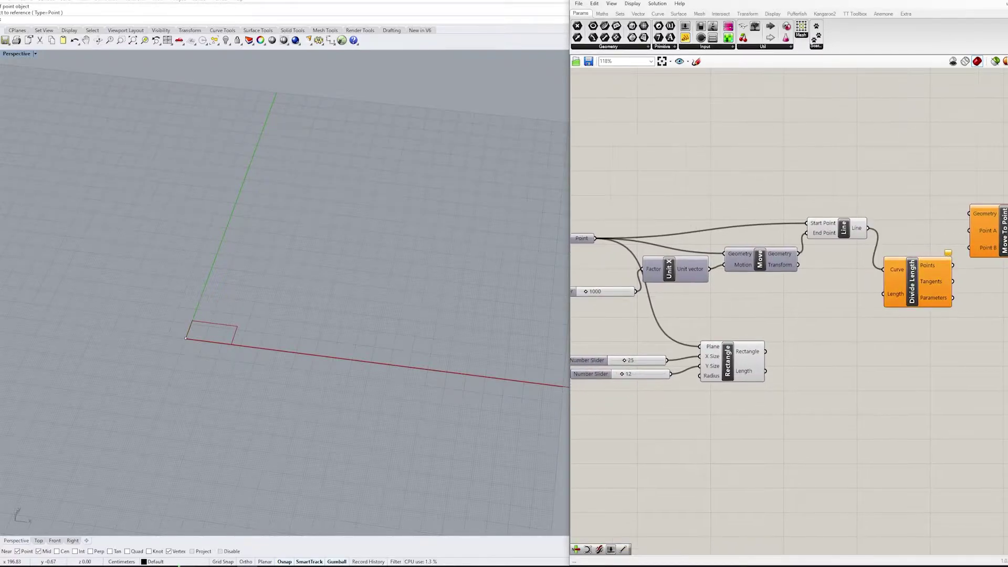
left_click_drag(873, 301, 883, 295)
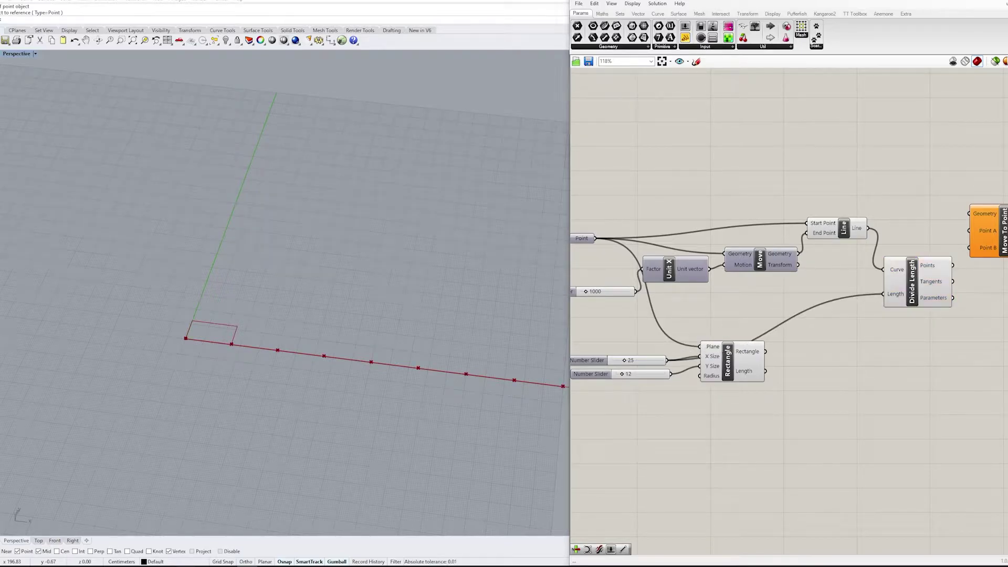
Step: Add an Addition component below the Rectangle and connect the 25 slider to its A input
double_click(808, 317)
type("+")
key("Return")
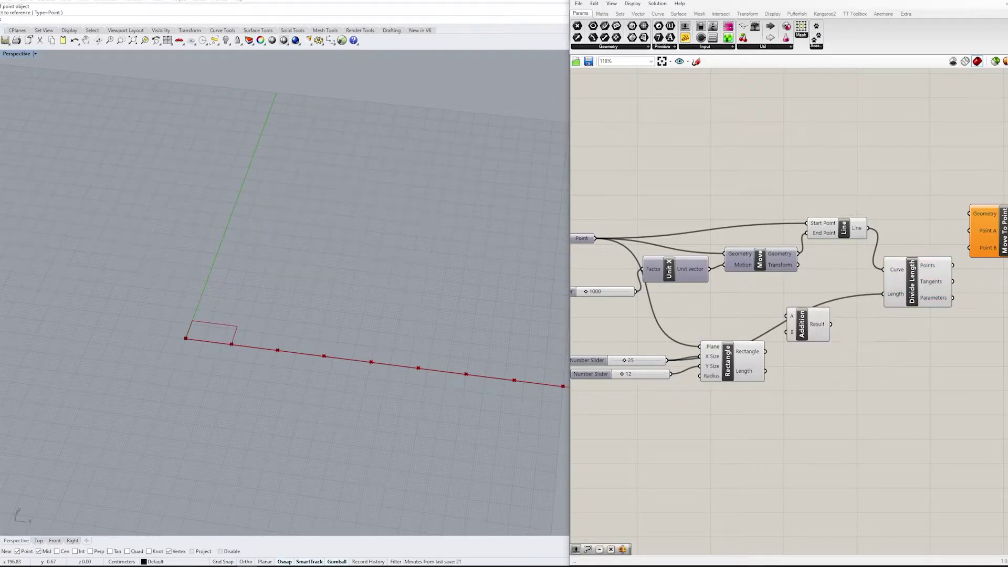
left_click_drag(802, 324, 685, 404)
left_click_drag(728, 362, 771, 361)
left_click(687, 407)
left_click_drag(688, 407, 698, 411)
Step: Connect a new 1.2 slider to Addition's B input and feed the result into Divide Length's Length
double_click(629, 431)
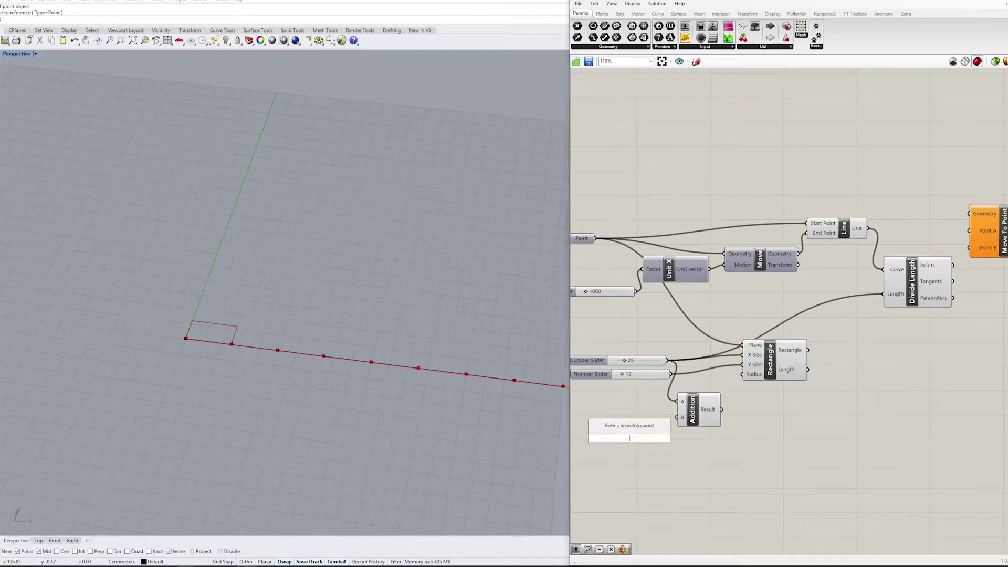
type("1.2")
key("Return")
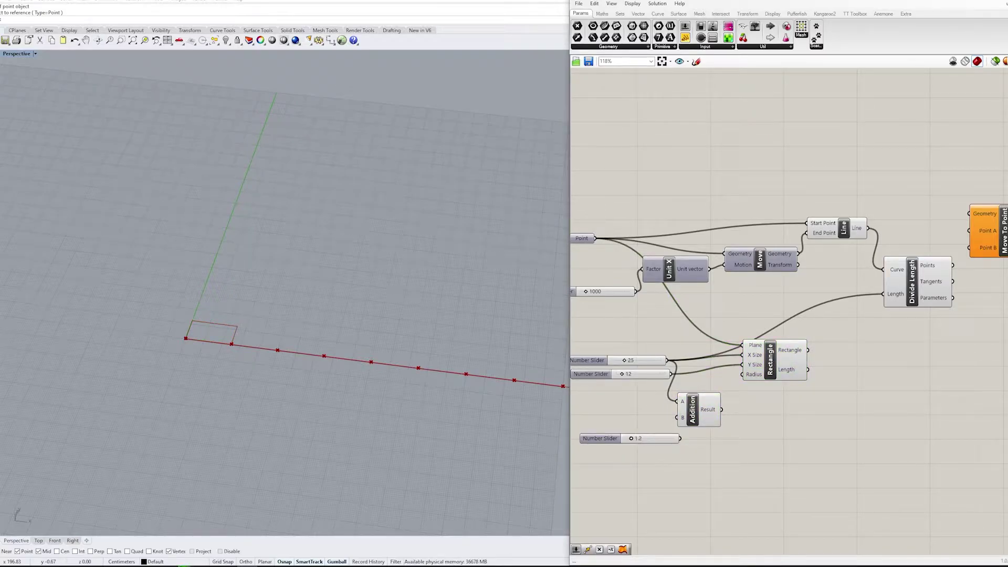
left_click_drag(756, 400, 882, 294)
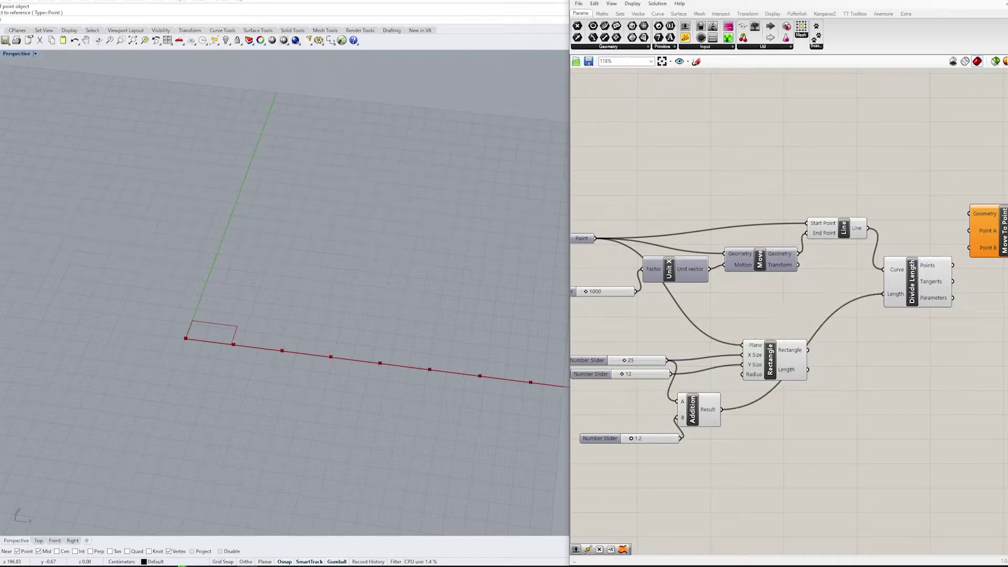
Step: Rearrange the Rectangle and Divide Length components to tidy the canvas
left_click(774, 362)
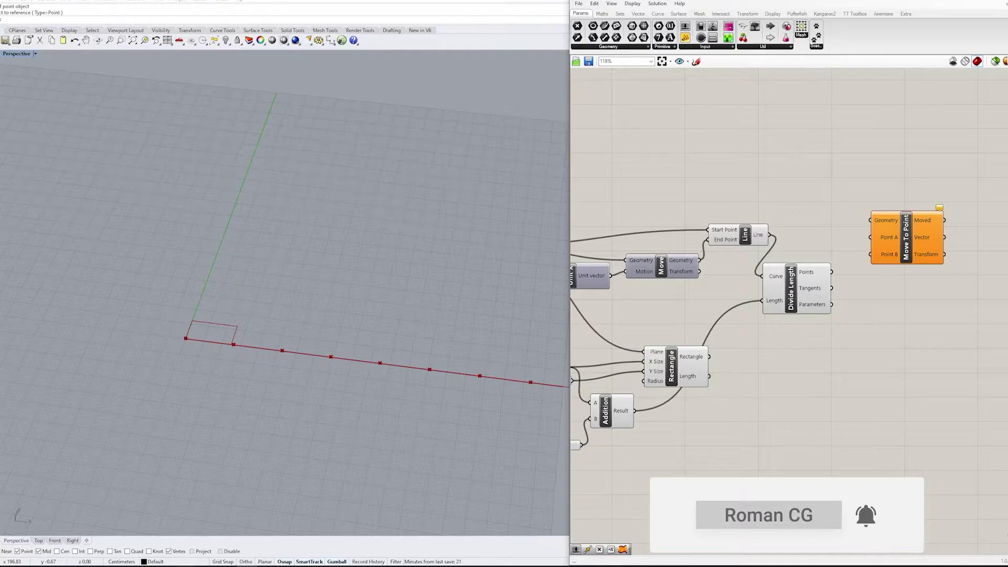
left_click(797, 288)
right_click_drag(683, 157, 731, 164)
left_click(707, 378)
Step: Add a Box Rectangle component next to the Rectangle and feed the rectangle into it
double_click(808, 380)
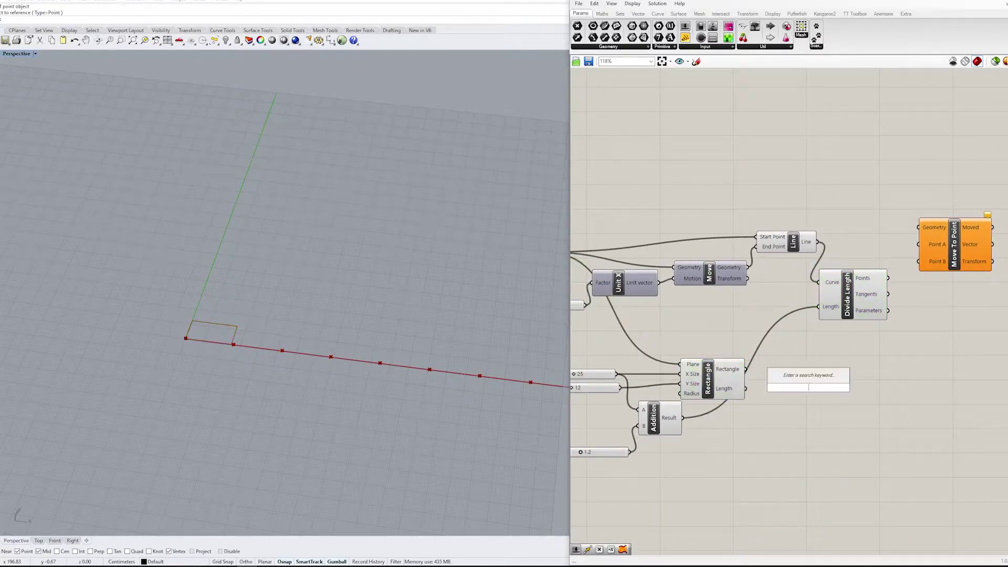
type("box")
key("Up")
key("Up")
key("Up")
key("Up")
key("Up")
key("Up")
key("Up")
key("Up")
key("Up")
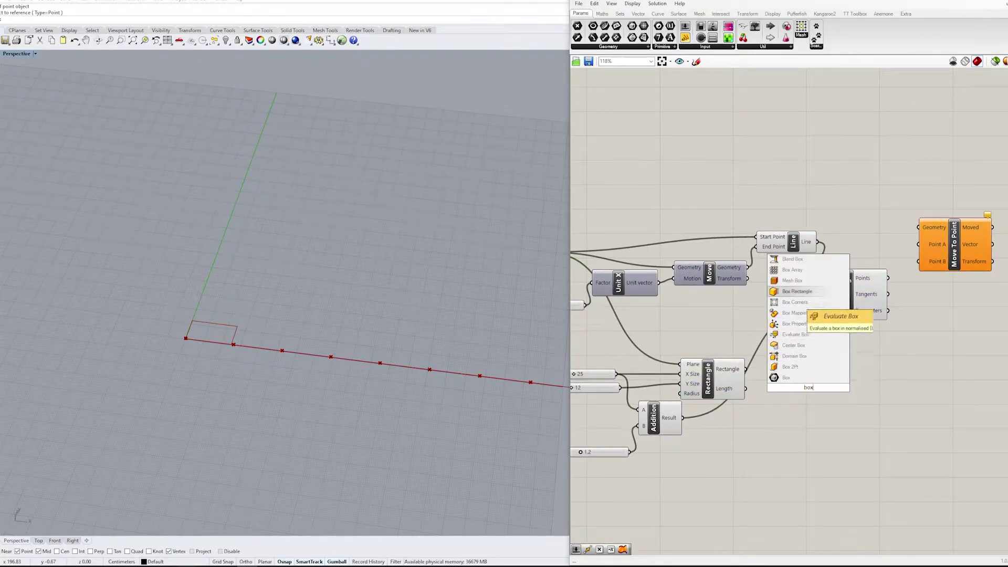
key("Return")
left_click_drag(766, 370, 778, 375)
Step: Move the Addition component and the 1.2 slider above the Rectangle, beside Divide Length
right_click_drag(779, 375, 815, 328)
left_click_drag(696, 371, 806, 266)
left_click_drag(588, 405, 641, 298)
Step: Add a 6.5 slider below the 12 slider and connect it to Box Rectangle's Height
key("ctrl+v")
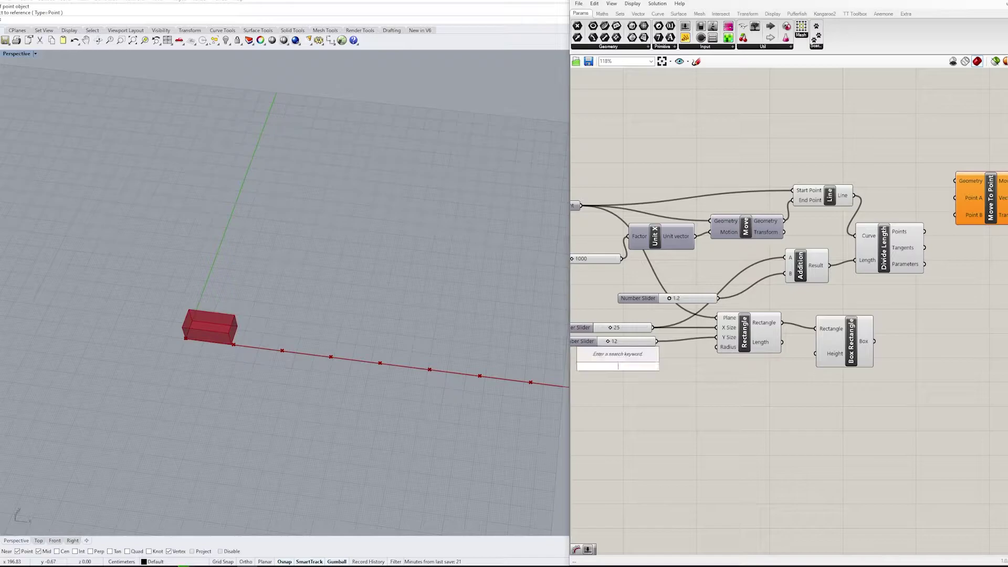
left_click_drag(587, 367, 656, 386)
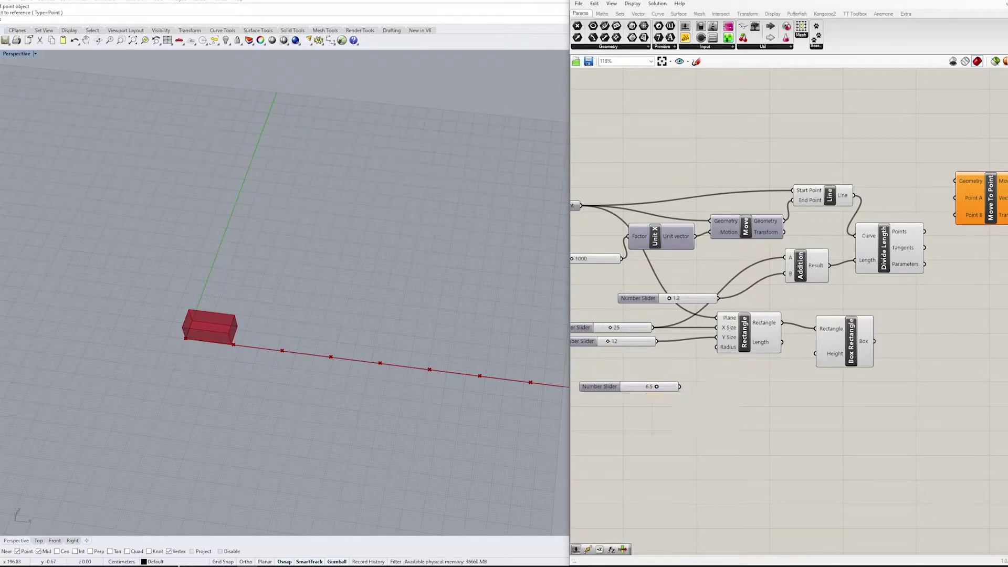
left_click_drag(599, 386, 575, 363)
right_click_drag(787, 446, 692, 446)
left_click(741, 344)
left_click(788, 446)
mouse_move(787, 446)
right_mouse_down()
mouse_move(793, 483)
mouse_move(775, 443)
right_mouse_up()
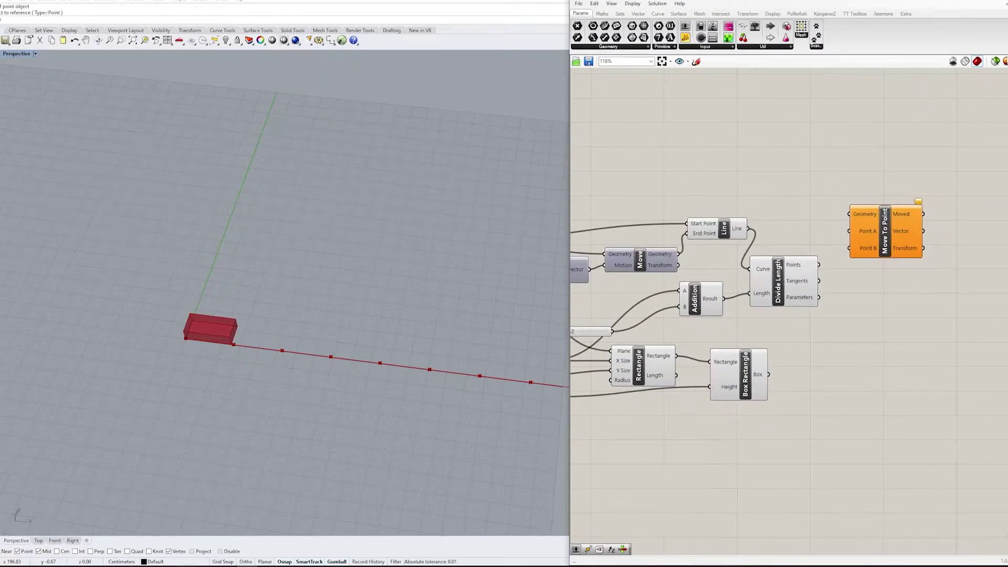
Step: Connect the Box output to Move To Point's Geometry and the base point to its Point A
left_click_drag(767, 374, 848, 214)
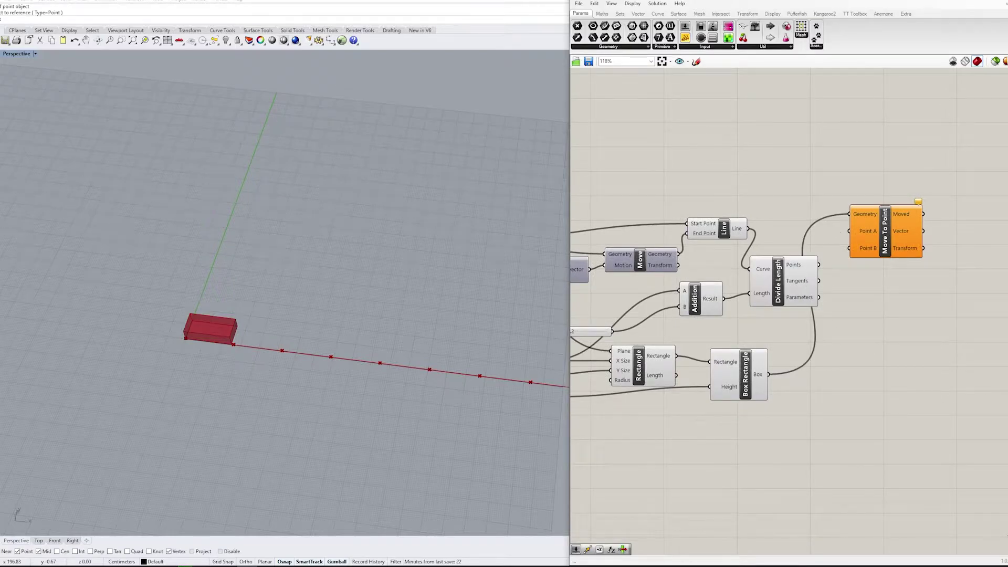
right_click_drag(787, 446, 837, 446)
scroll(787, 315, "down", 1)
left_click_drag(639, 238, 957, 232)
scroll(788, 239, "up", 1)
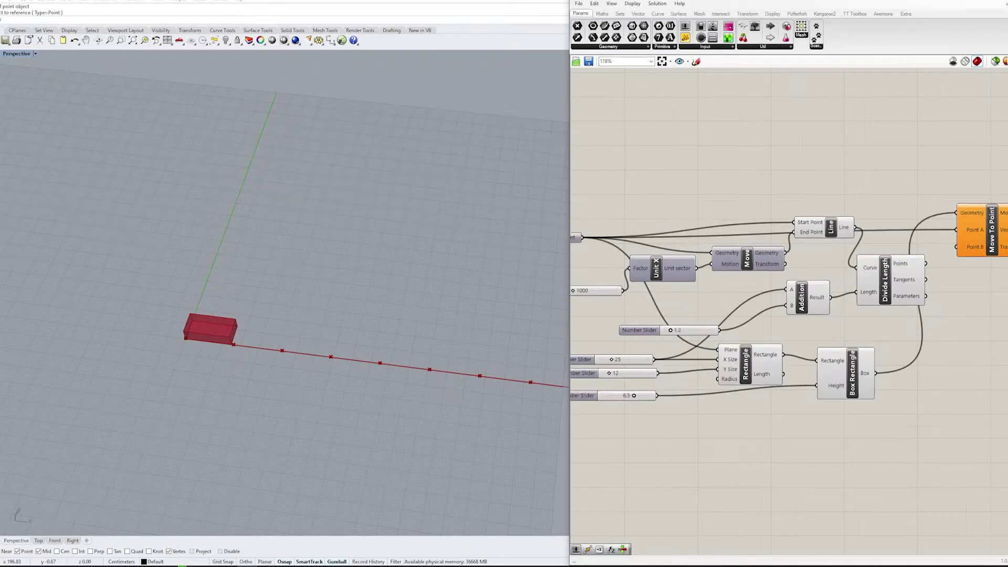
Step: Feed Divide Length's Points into the Point B input of Move To Point
right_click_drag(892, 447, 782, 446)
right_click_drag(892, 446, 773, 476)
left_click(775, 260)
left_click(866, 446)
right_click_drag(735, 447, 910, 413)
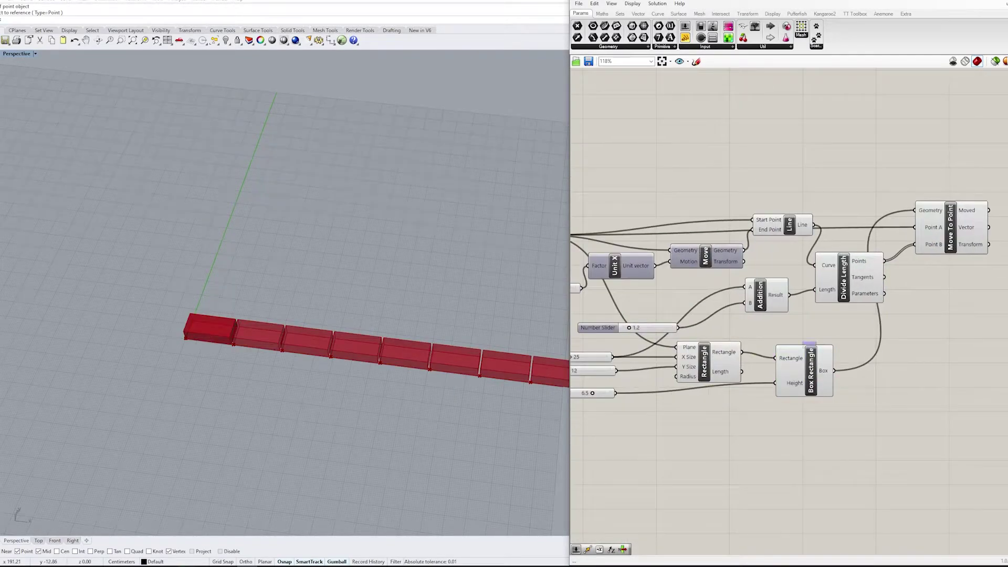
Step: Turn off the preview of the Rectangle and Box Rectangle components
left_click_drag(666, 336, 839, 404)
right_click(743, 419)
key("Escape")
left_click(866, 446)
mouse_move(283, 263)
right_mouse_down()
mouse_move(284, 215)
mouse_move(284, 262)
right_mouse_up()
right_click_drag(892, 315, 675, 383)
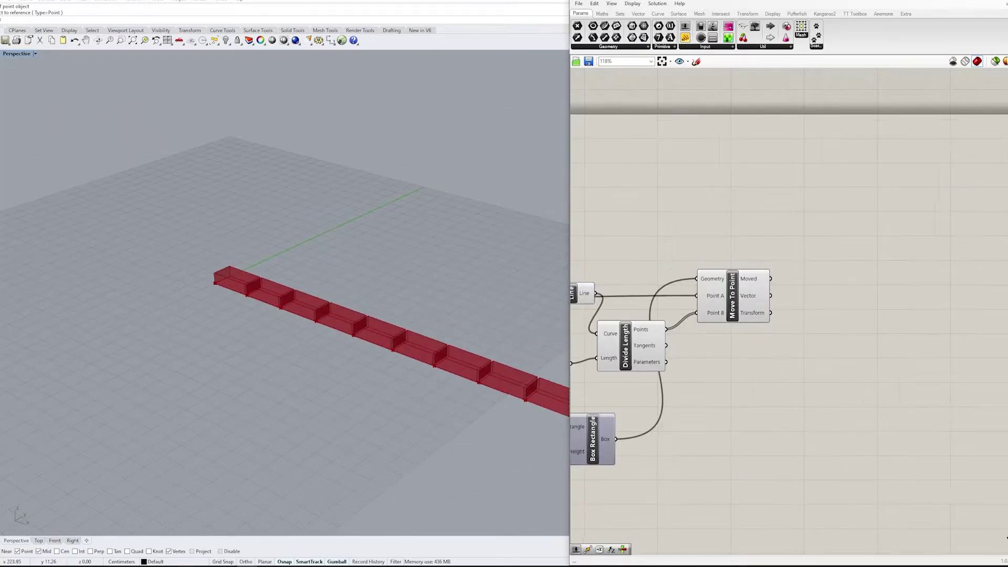
Step: Add a Move component after Move To Point and feed the Moved output into its Geometry
double_click(816, 333)
type("move")
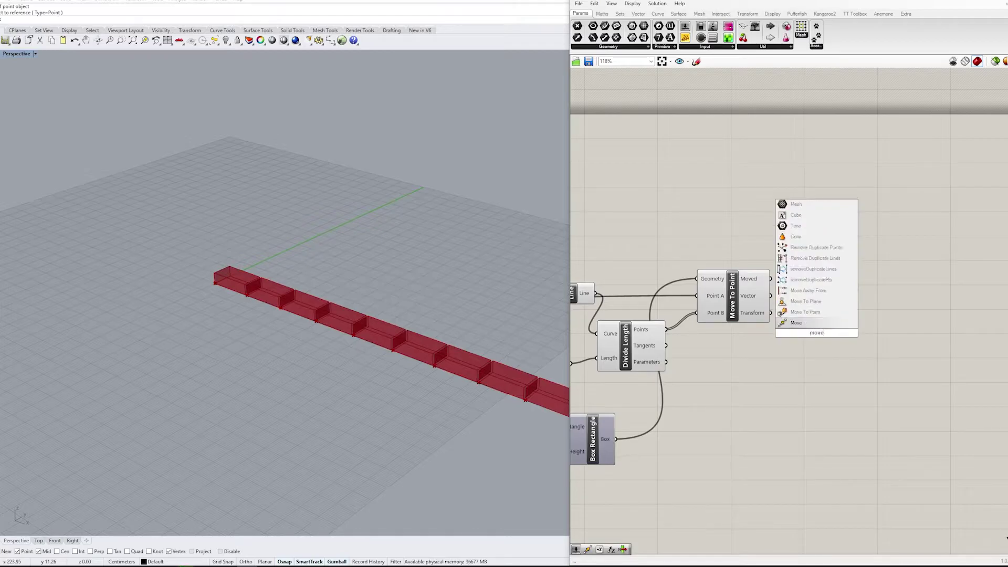
key("Return")
left_click_drag(874, 298, 924, 274)
Step: Add a Unit Z vector below the new Move and connect it to Move's Motion input
double_click(844, 345)
type("unit z")
key("Return")
left_click_drag(844, 342, 887, 280)
Step: Add a Series component beside Unit Z and connect its output to Unit Z's Factor
double_click(838, 373)
type("ser")
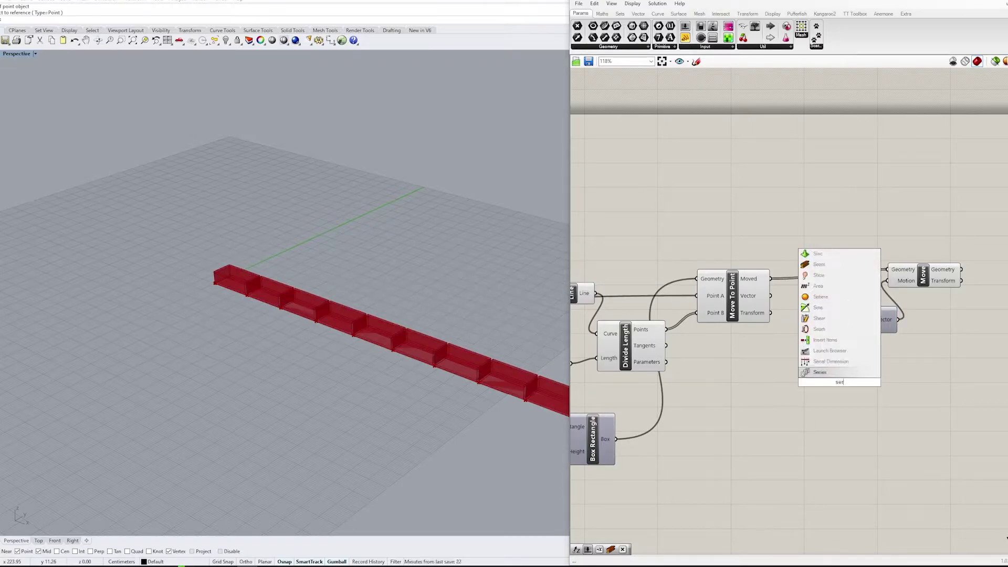
type("ies")
key("Return")
left_click_drag(836, 382, 814, 367)
left_click_drag(863, 319, 851, 362)
Step: Create a 21 slider and connect it to the Series Count input
double_click(764, 398)
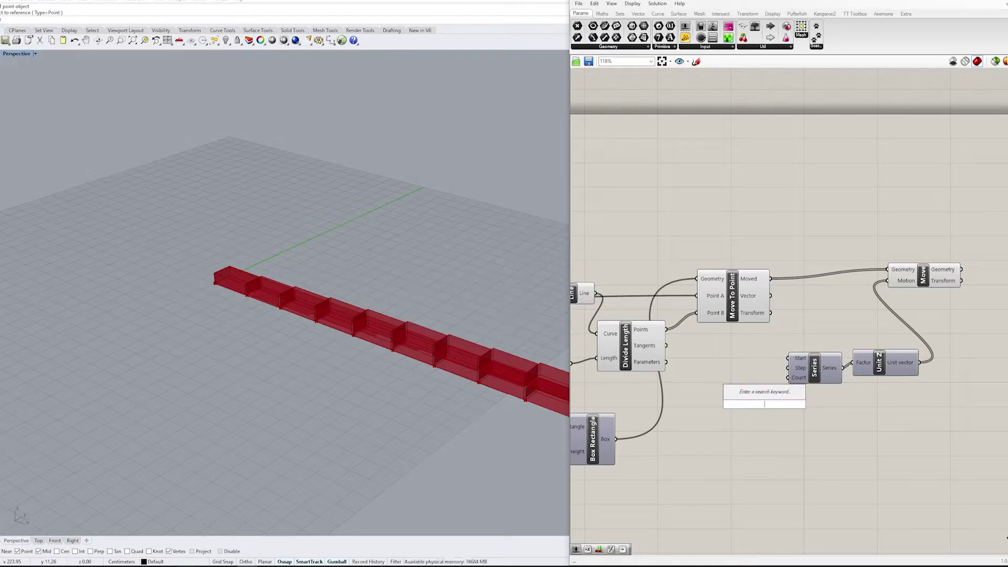
type("21")
key("Return")
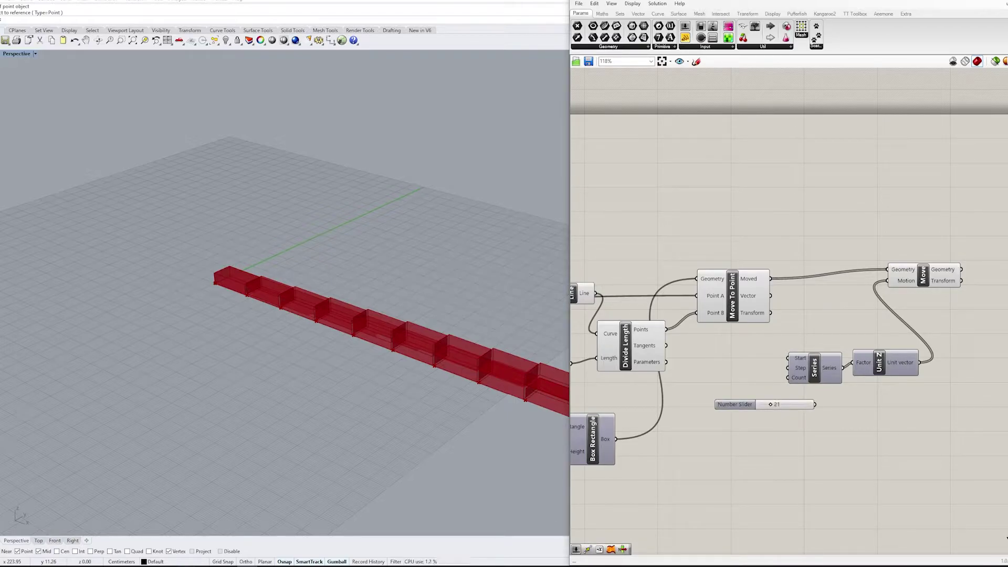
scroll(892, 315, "down", 1)
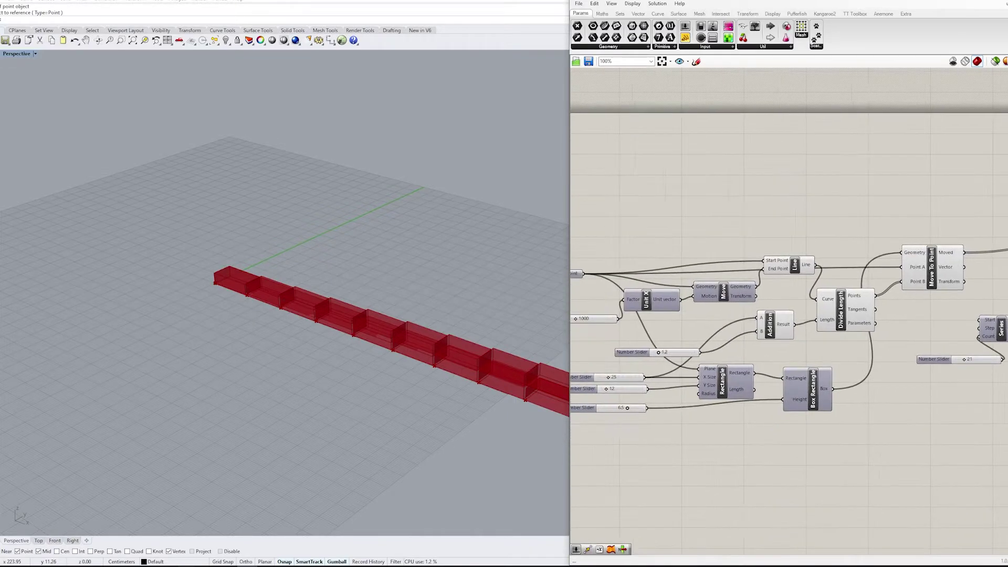
Step: Add an Addition component that sums the 6.5 and 1.2 sliders and feeds the Series Step
double_click(946, 334)
key("Return")
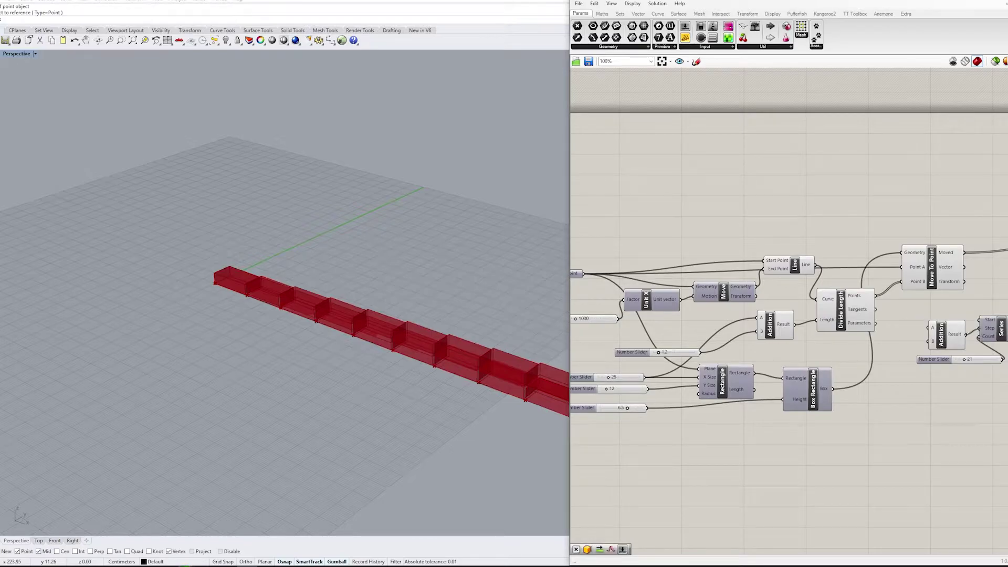
left_click_drag(965, 334, 979, 327)
left_click_drag(699, 352, 928, 341)
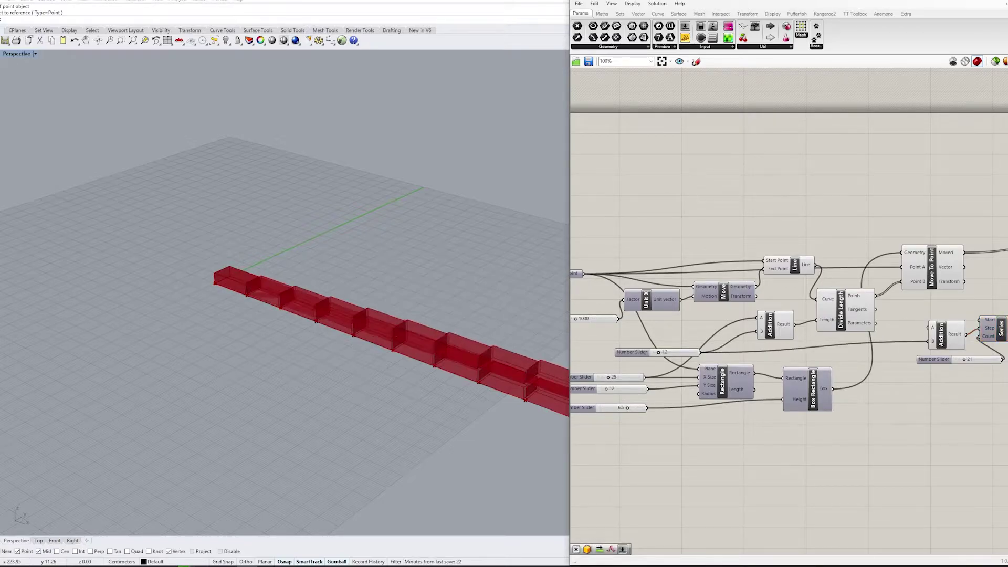
left_click_drag(730, 402, 783, 399)
scroll(919, 315, "up", 3)
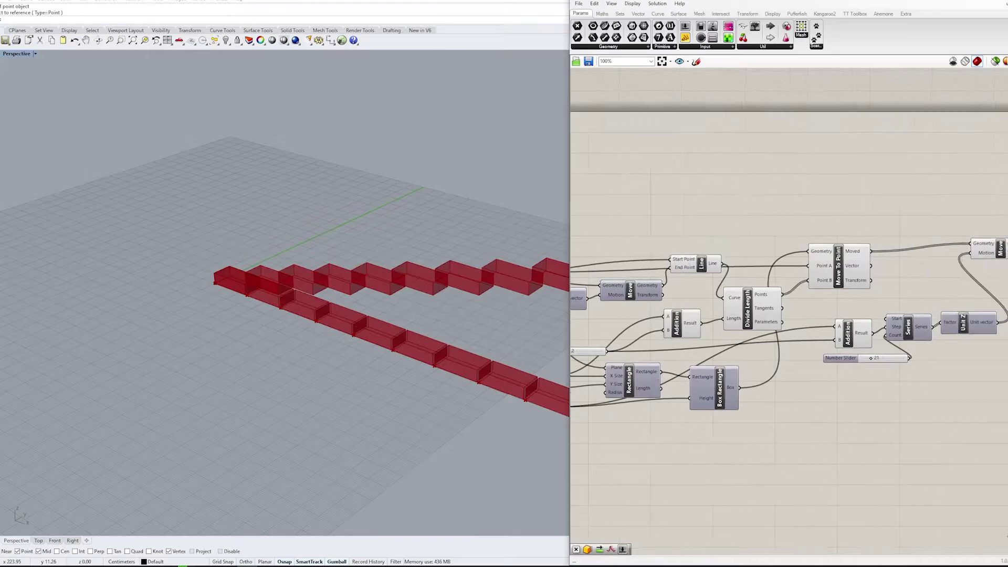
Step: Graft the Moved output of Move To Point and shift Unit Z slightly away from Series
left_click(898, 209)
right_click_drag(687, 217, 692, 246)
mouse_move(693, 247)
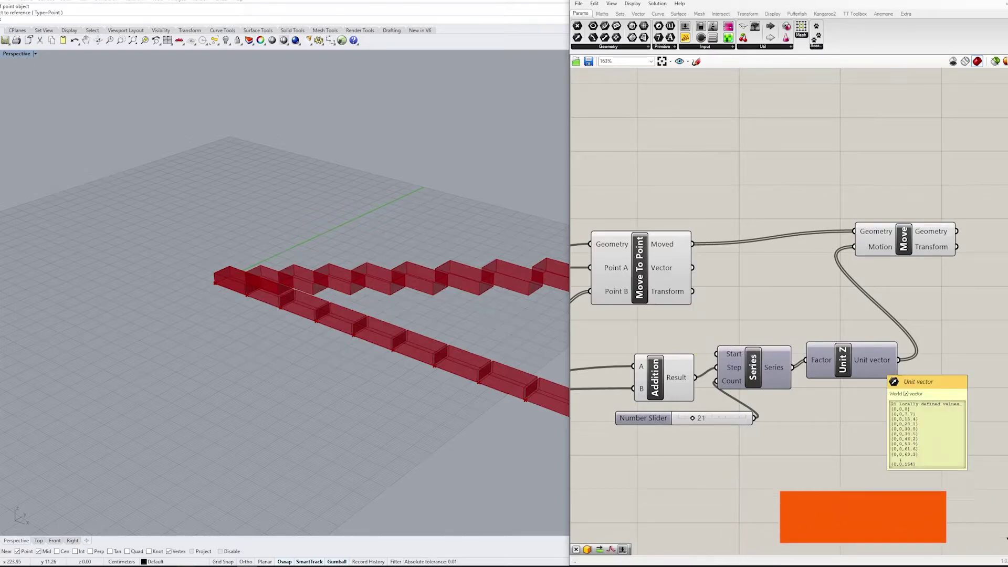
left_click_drag(842, 360, 853, 363)
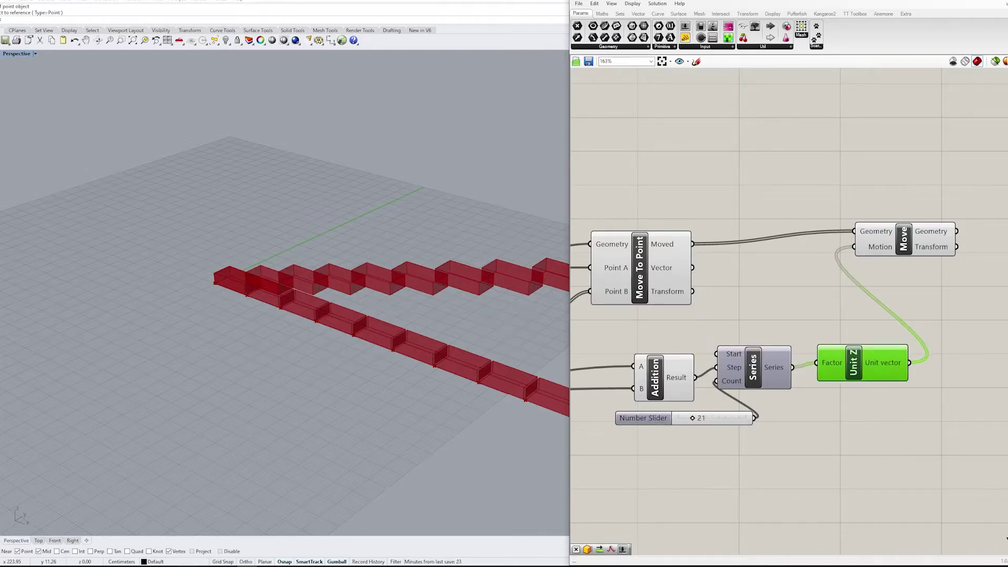
right_click(692, 243)
left_click(693, 284)
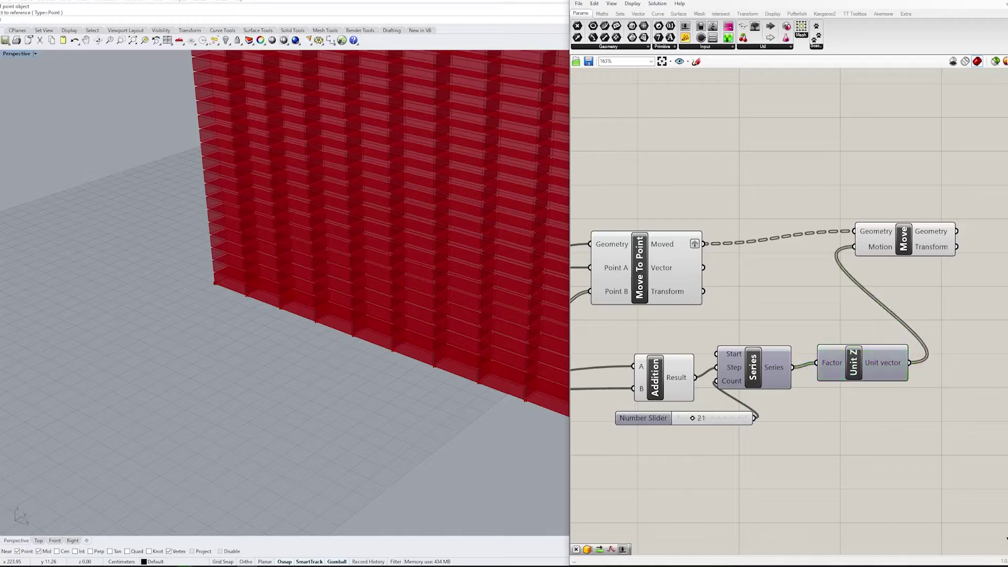
Step: Add a Dispatch component after the vertical Move and feed the moved geometry into its List input
left_click(903, 239)
right_click_drag(368, 263, 349, 292)
right_click_drag(787, 315, 645, 332)
left_click_drag(762, 256, 745, 269)
double_click(810, 273)
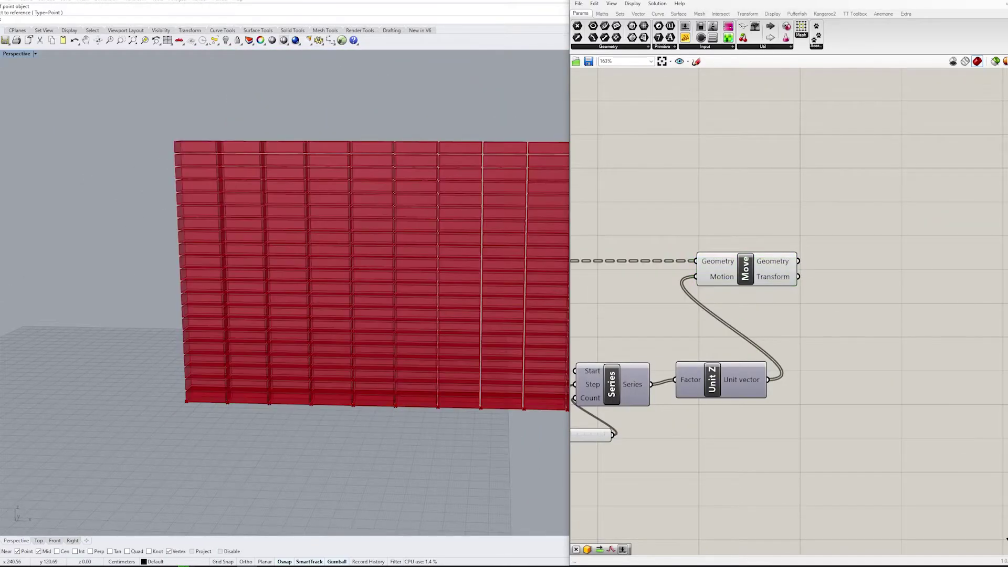
type("spat")
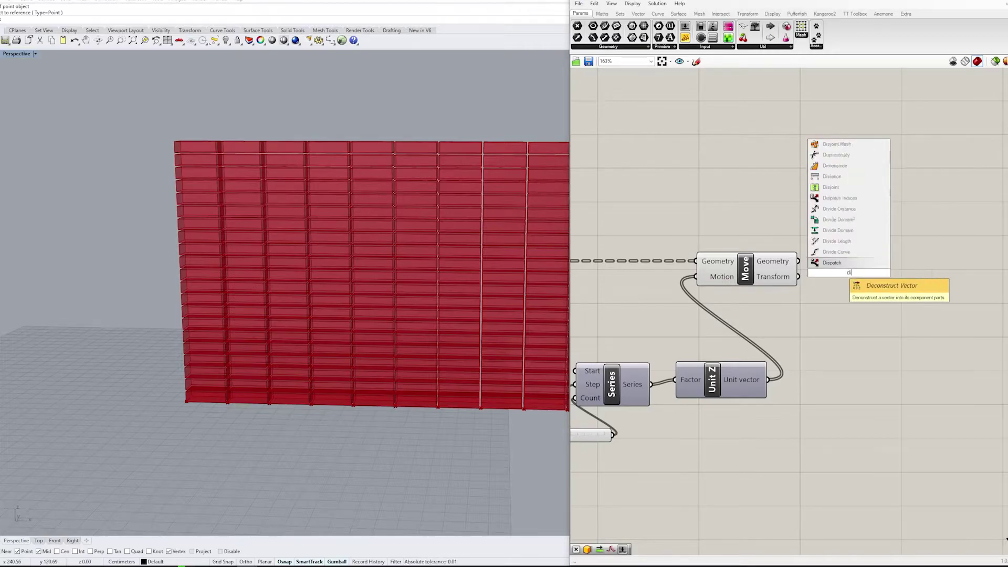
key("Return")
left_click_drag(866, 273, 874, 276)
left_click_drag(795, 261, 805, 264)
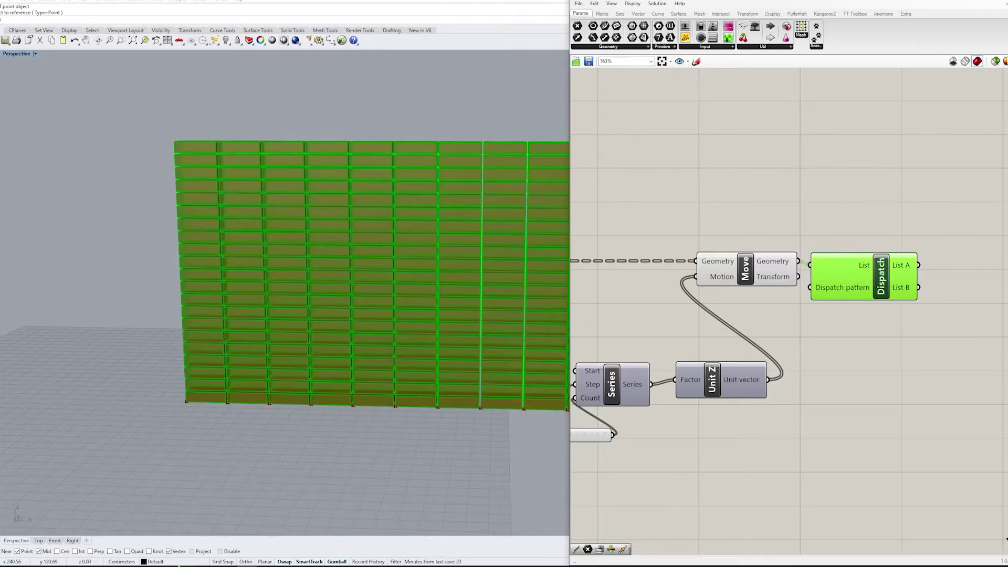
left_click(892, 393)
right_click_drag(892, 393, 766, 413)
Step: Place a Brep parameter beside Dispatch and connect it to List B
left_click(648, 46)
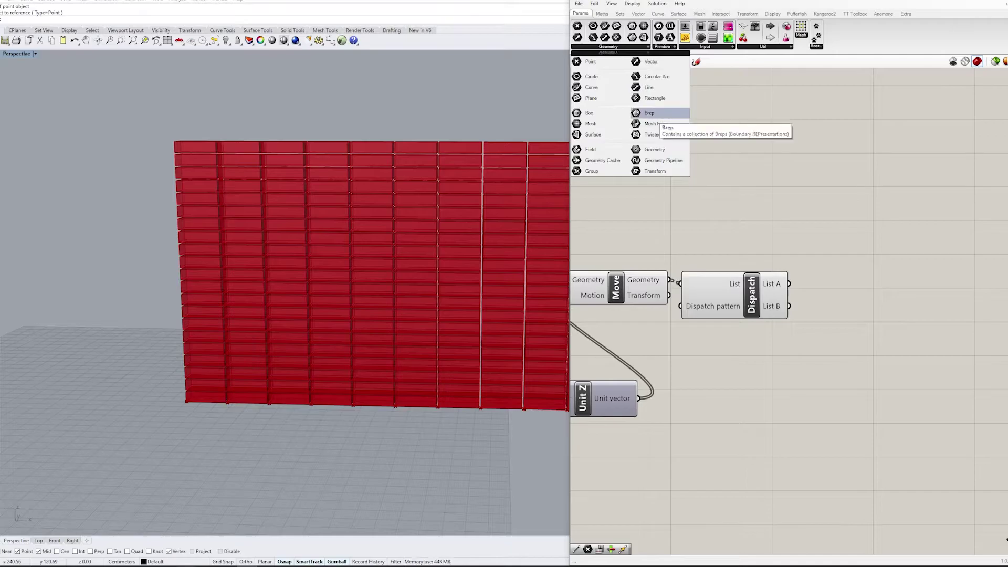
left_click(660, 114)
left_click(871, 233)
left_click_drag(846, 240, 853, 233)
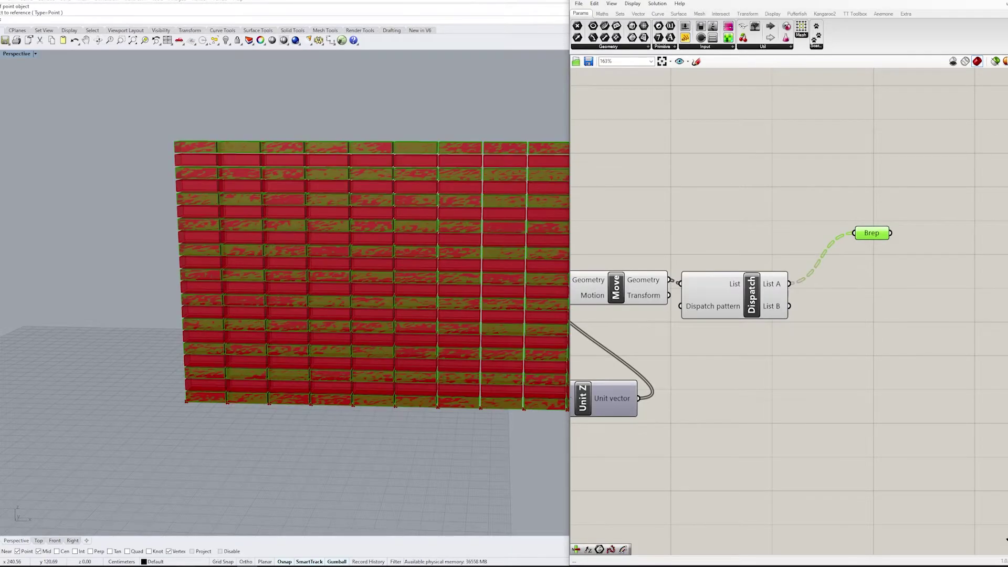
left_click(892, 393)
right_click_drag(892, 394, 853, 391)
left_click_drag(832, 230, 784, 303)
Step: Add a second Move component after the List B Brep and feed the Brep into its Geometry
double_click(848, 299)
type("move")
key("Return")
left_click_drag(802, 302, 911, 307)
left_click(866, 399)
right_click_drag(866, 399, 903, 383)
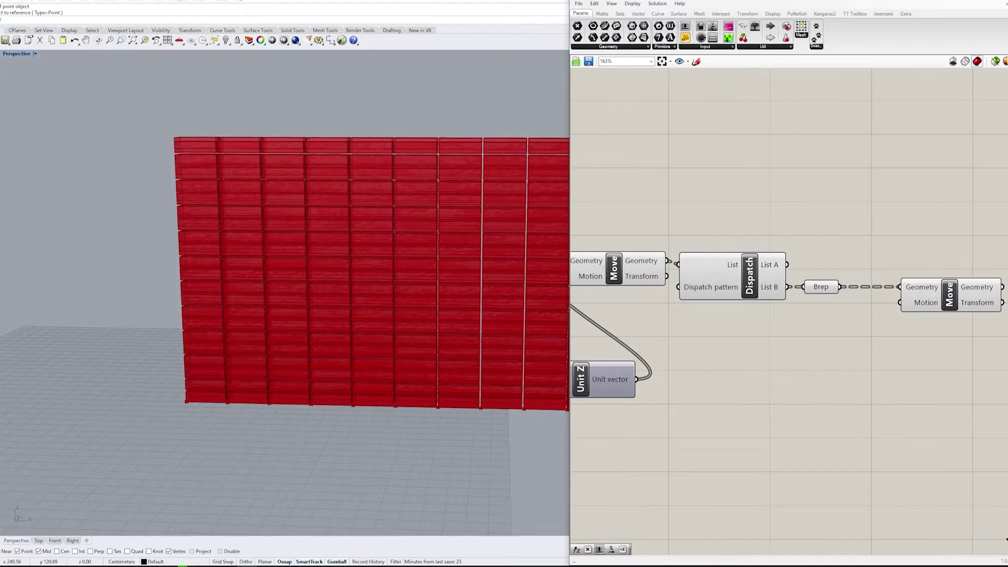
Step: Add a Unit X vector below the Brep to drive the second Move's Motion input
double_click(812, 314)
type("unit x")
key("Return")
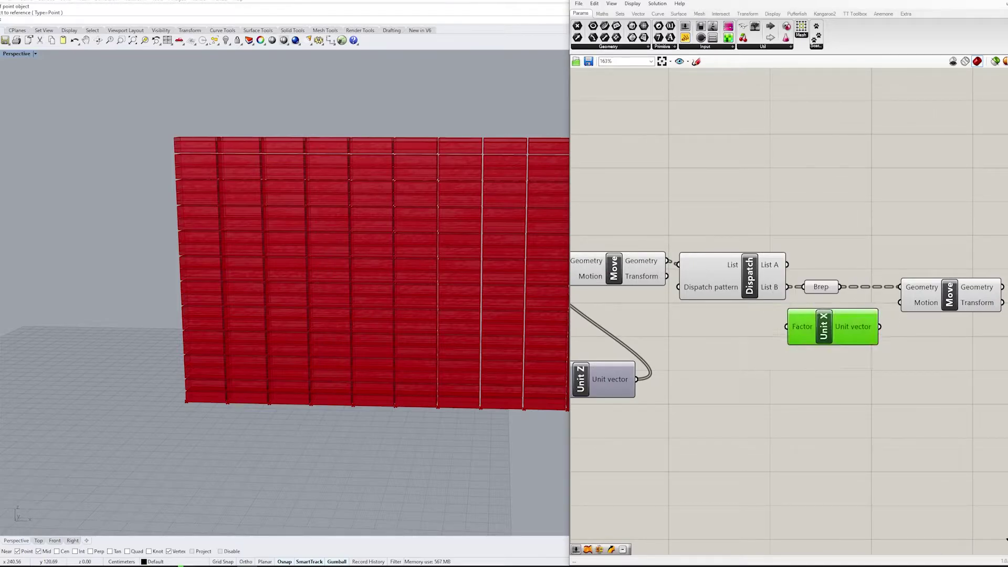
Step: Add a Division component and connect its result to Unit X's Factor
double_click(735, 364)
type("division")
key("Return")
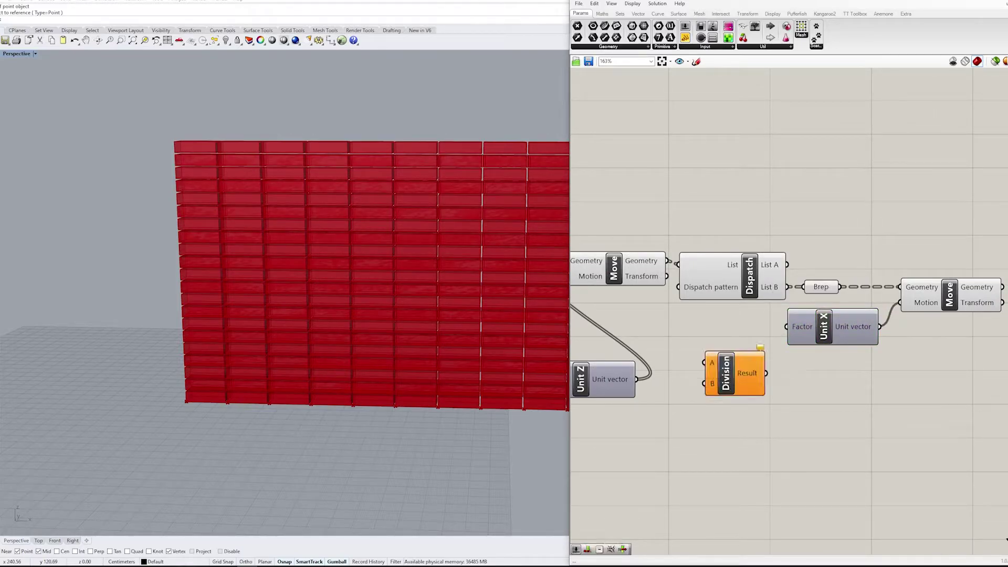
left_click_drag(766, 373, 785, 326)
Step: Shift Division clear of the other components and feed the 25 plus 1.2 Addition result into its A input
scroll(787, 315, "down", 5)
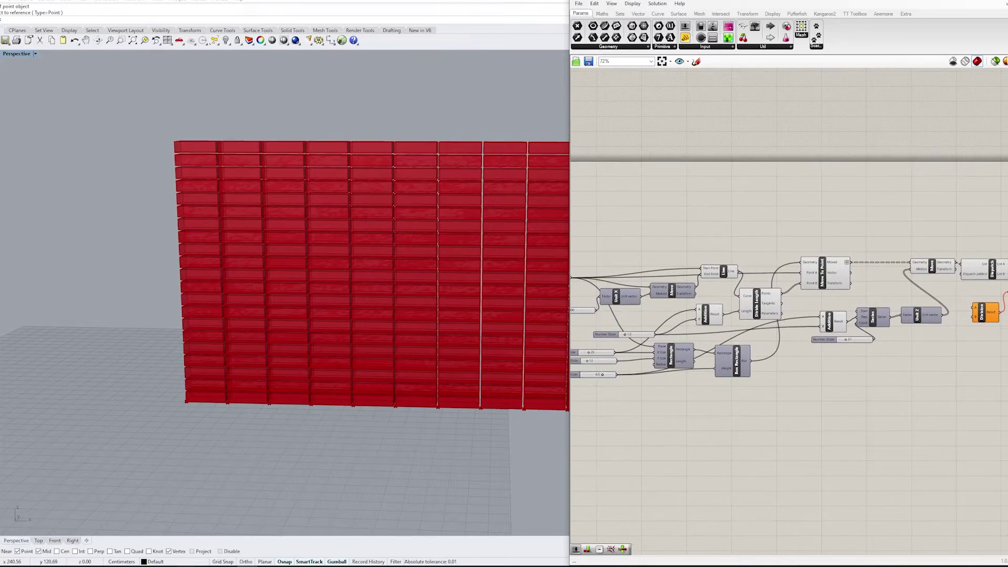
left_click_drag(985, 313, 992, 330)
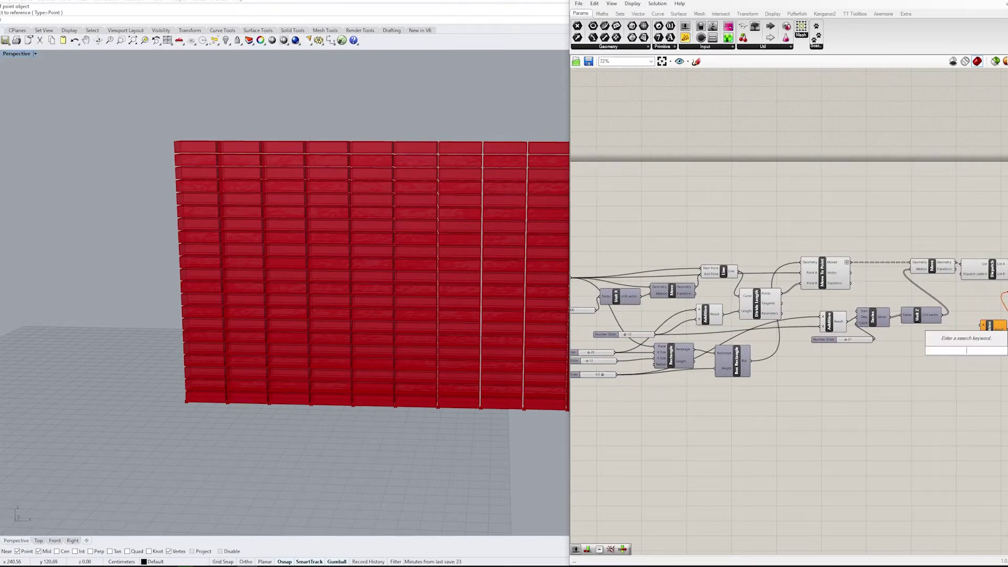
scroll(703, 361, "up", 1)
scroll(702, 361, "down", 1)
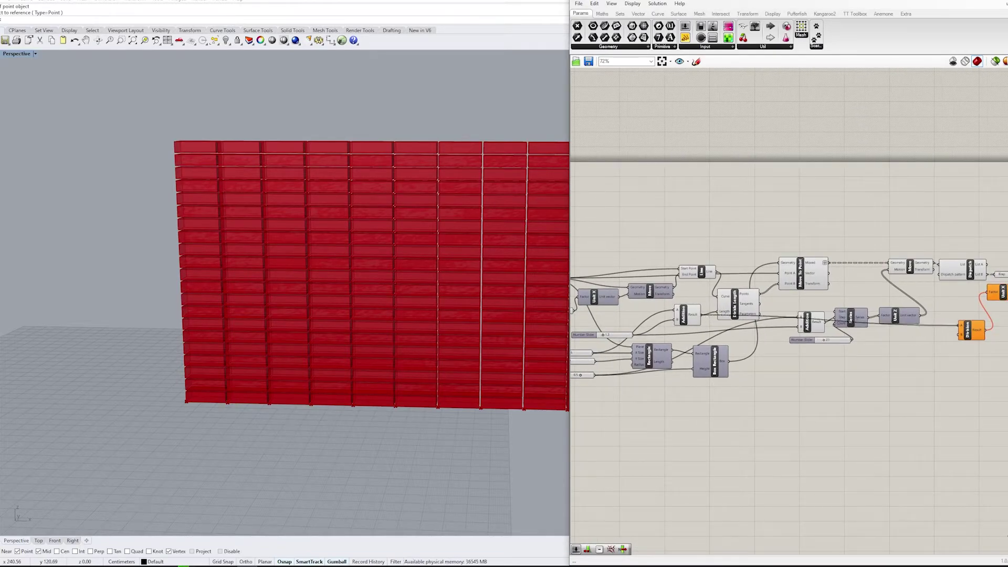
scroll(992, 315, "up", 3)
Step: Turn off the preview of the vertical Move component
right_click_drag(733, 235, 816, 229)
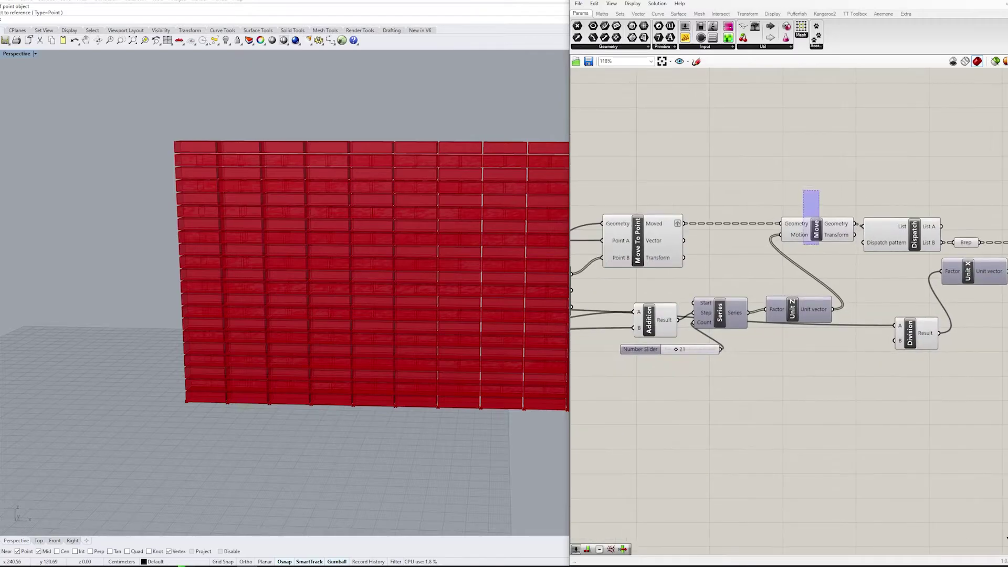
right_click(816, 230)
left_click(808, 208)
Step: Duplicate the Brep parameter above the second Move and connect the copy to Dispatch's List A
left_click(763, 271)
left_click_drag(762, 271, 827, 244, "alt")
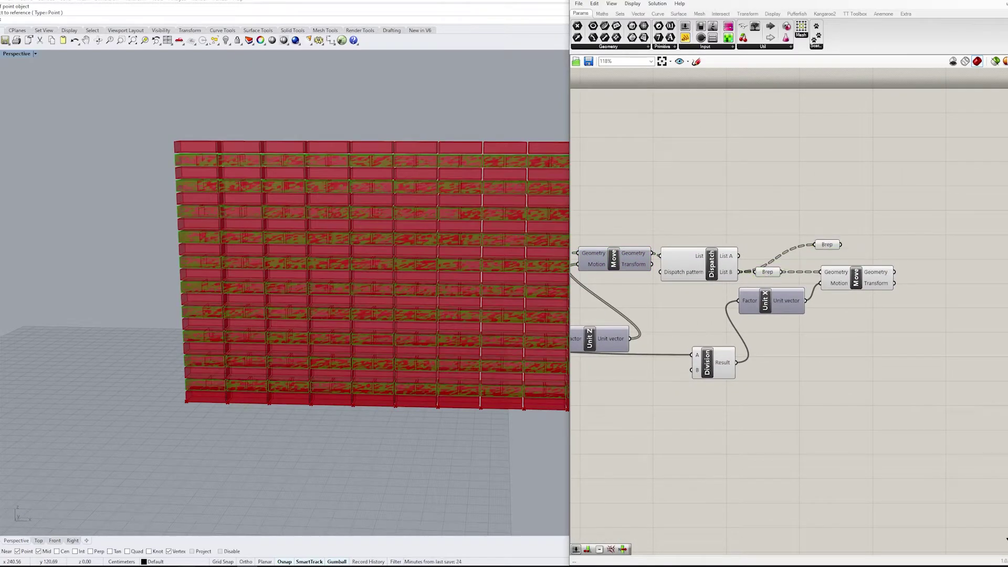
left_click_drag(739, 255, 805, 249)
scroll(787, 315, "down", 2)
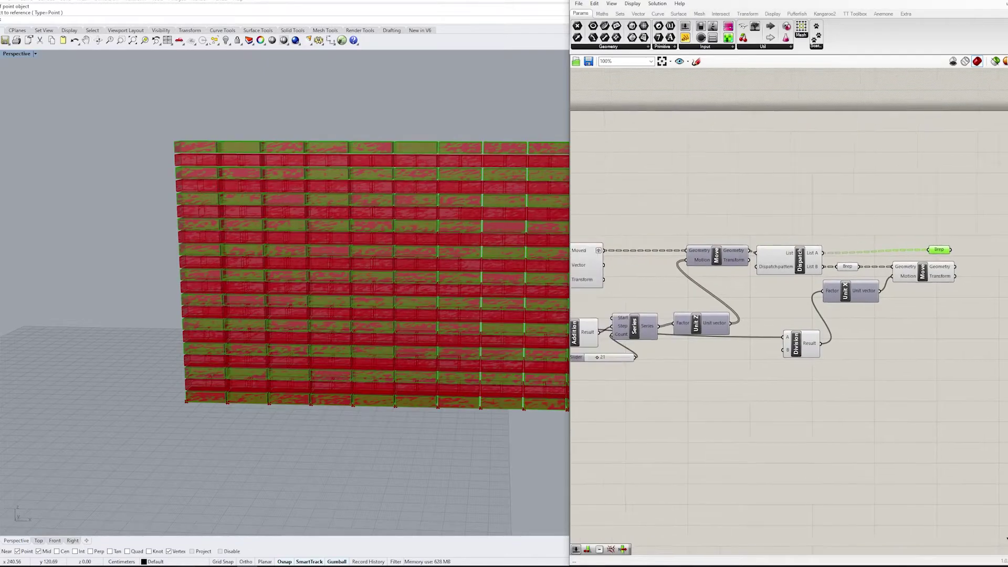
Step: Turn off the preview of the Dispatch component and the List B Brep
key("ctrl+a")
right_click(696, 298)
left_click(719, 310)
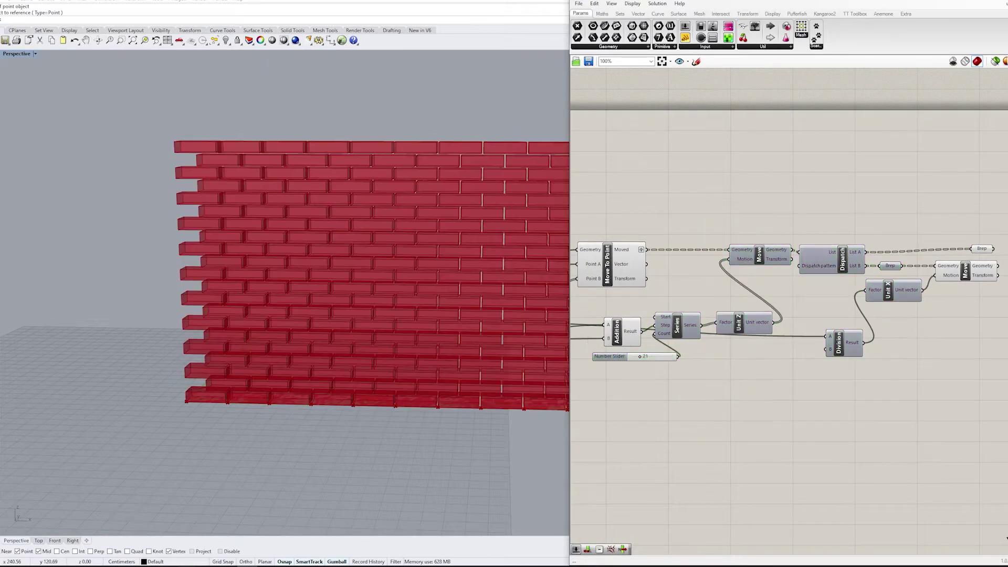
Step: Select the List A Brep and the second Move in turn to check which brick rows each holds
scroll(787, 315, "up", 3)
left_click(849, 235)
scroll(787, 315, "down", 2)
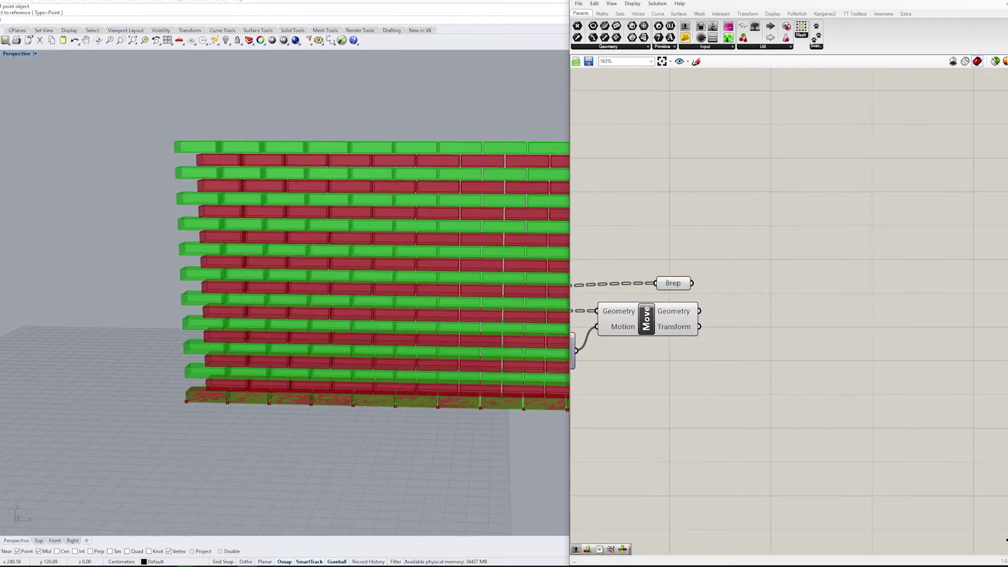
left_click(787, 420)
scroll(787, 315, "down", 2)
left_click(860, 304)
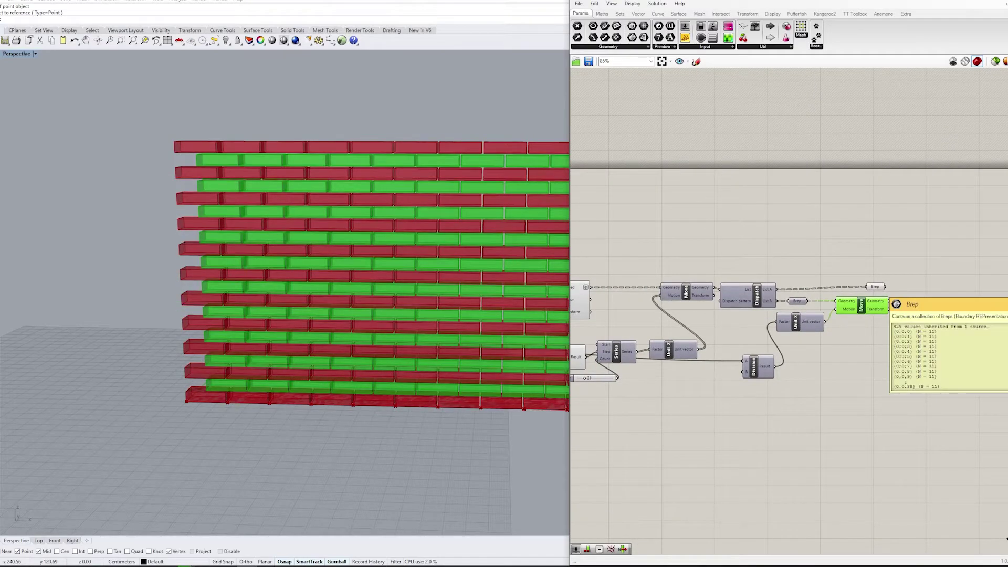
Step: Compare the brick rows in Dispatch's List A Brep with the rows shifted by the second Move
left_click(874, 286)
scroll(905, 292, "up", 2)
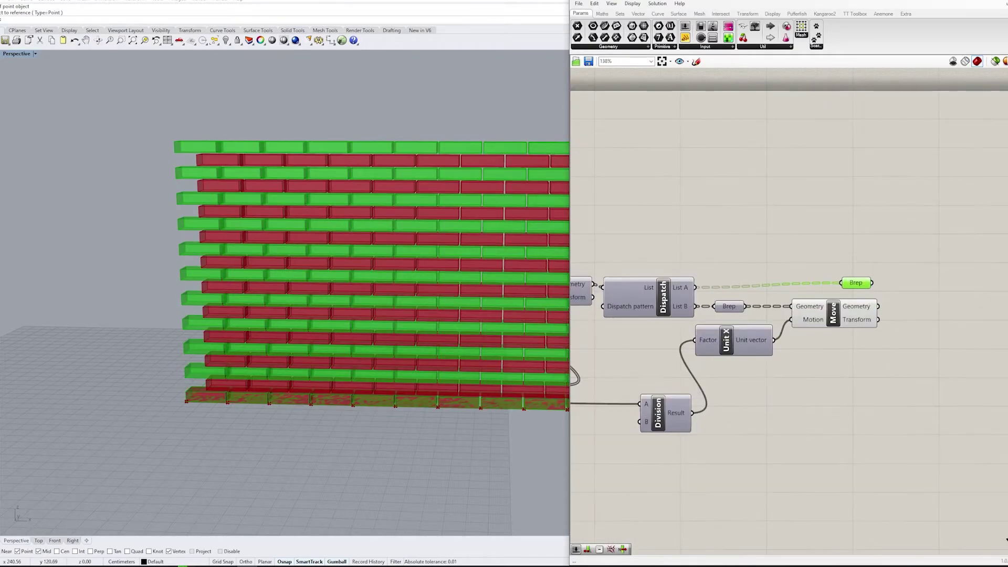
left_click(819, 313)
scroll(819, 313, "down", 3)
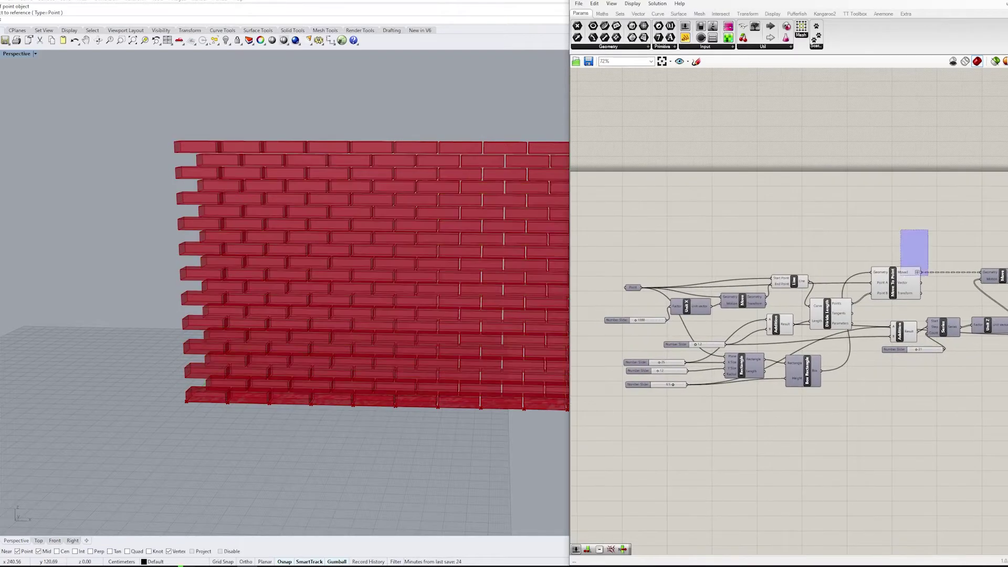
Step: Turn off the preview of all the components upstream of the vertical Move
left_click_drag(968, 252, 618, 399)
right_click(810, 253)
left_click(829, 268)
right_click_drag(839, 315, 603, 315)
scroll(735, 294, "up", 2)
left_click(803, 285)
left_click(697, 325)
right_click_drag(787, 367, 630, 394)
scroll(682, 315, "up", 1)
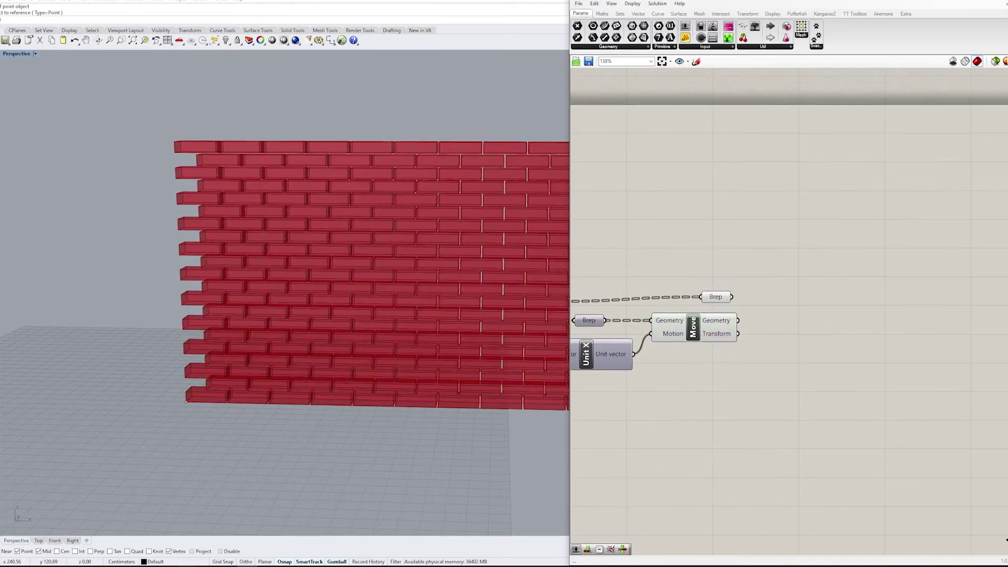
Step: Add a Random Reduce component after the List A Brep and the second Move
right_click_drag(284, 315, 241, 320)
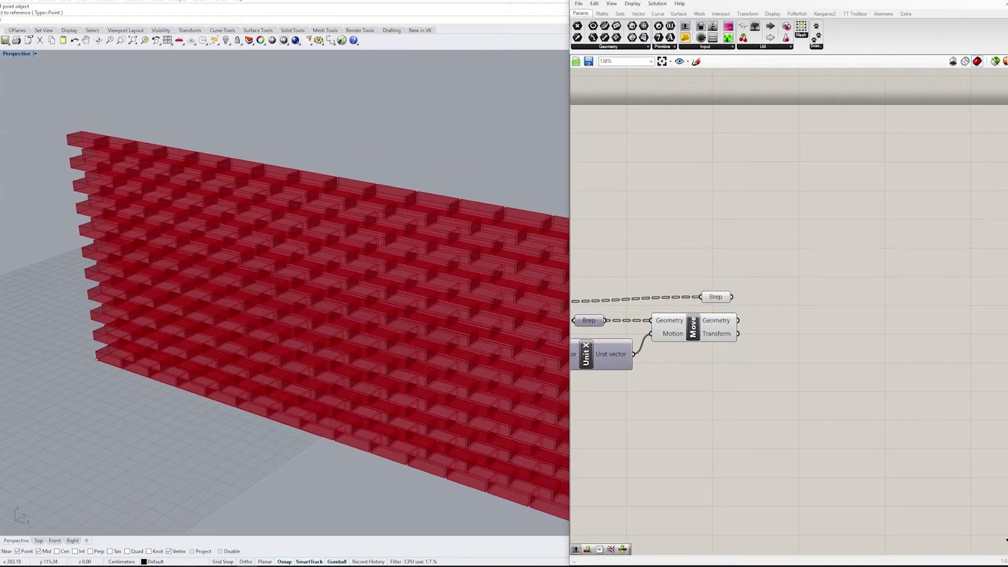
left_click(620, 13)
left_click(624, 46)
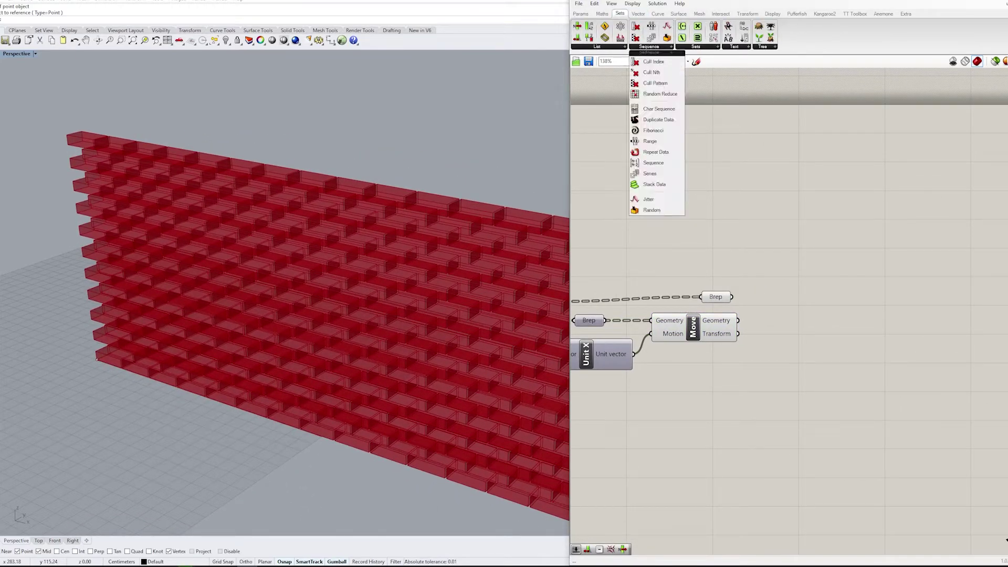
left_click(653, 96)
left_click(866, 307)
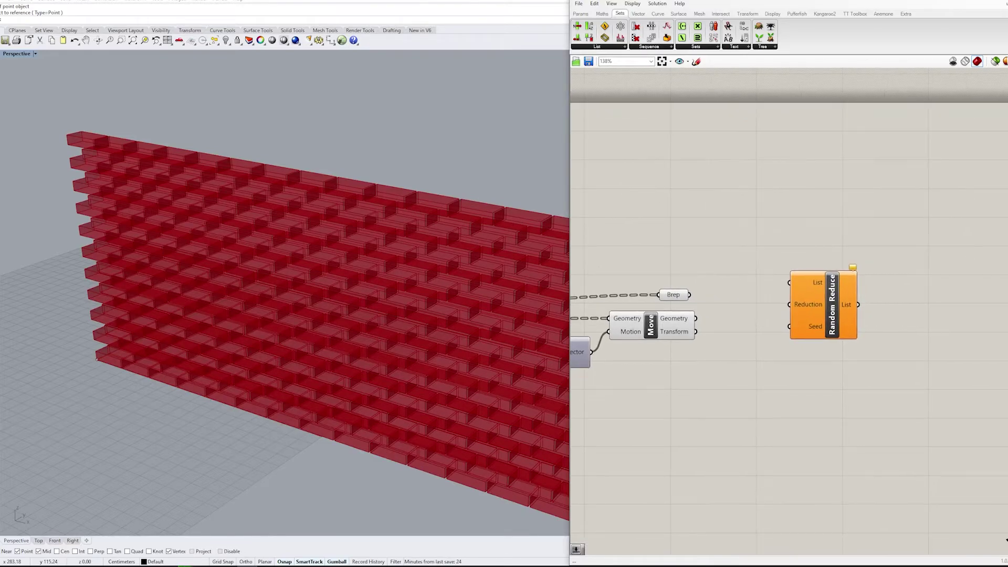
Step: Try to combine the List A Brep and the second Move's Geometry with an Entwine component, and delete it
scroll(771, 303, "up", 4)
double_click(771, 299)
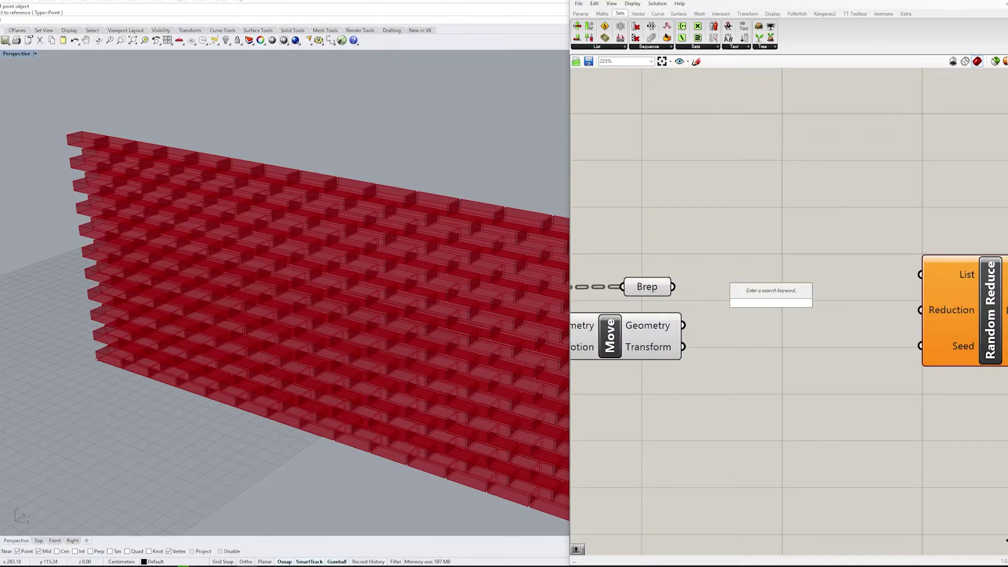
double_click(771, 269)
type("en")
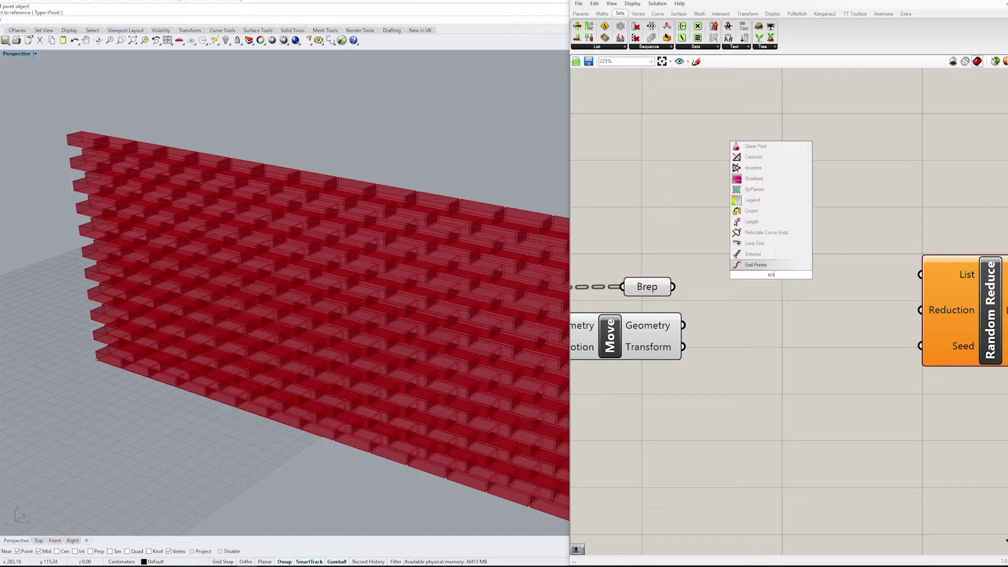
key("Up")
key("Return")
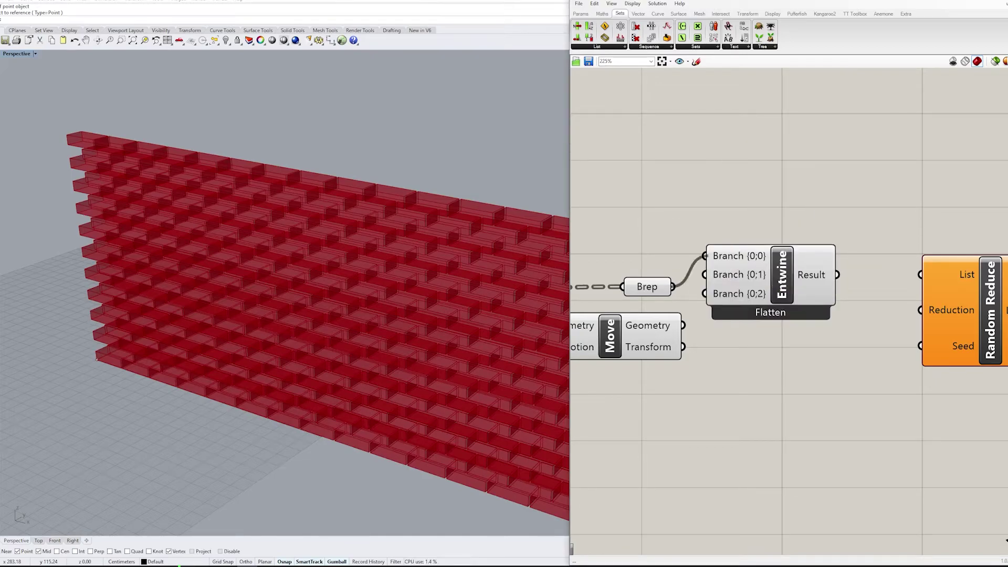
left_click_drag(682, 325, 704, 274)
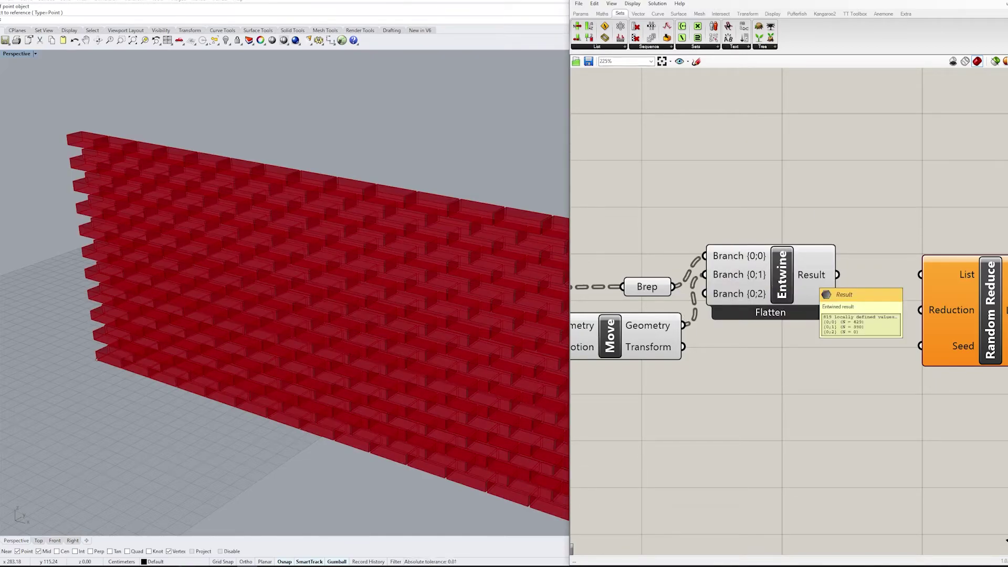
left_click(817, 285)
key("Delete")
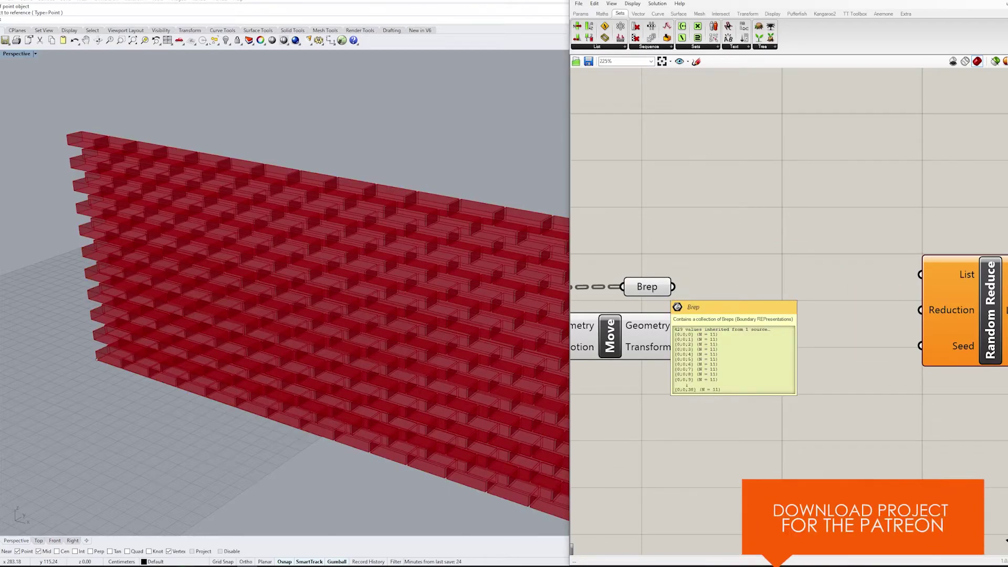
Step: Add a Merge component with the List A Brep in D1 and the second Move's Geometry in D2
left_click(656, 286)
double_click(755, 181)
type("merge")
key("Return")
left_click_drag(673, 287, 708, 316)
left_click_drag(793, 311, 798, 319)
left_click(866, 210)
right_click_drag(866, 210, 723, 229)
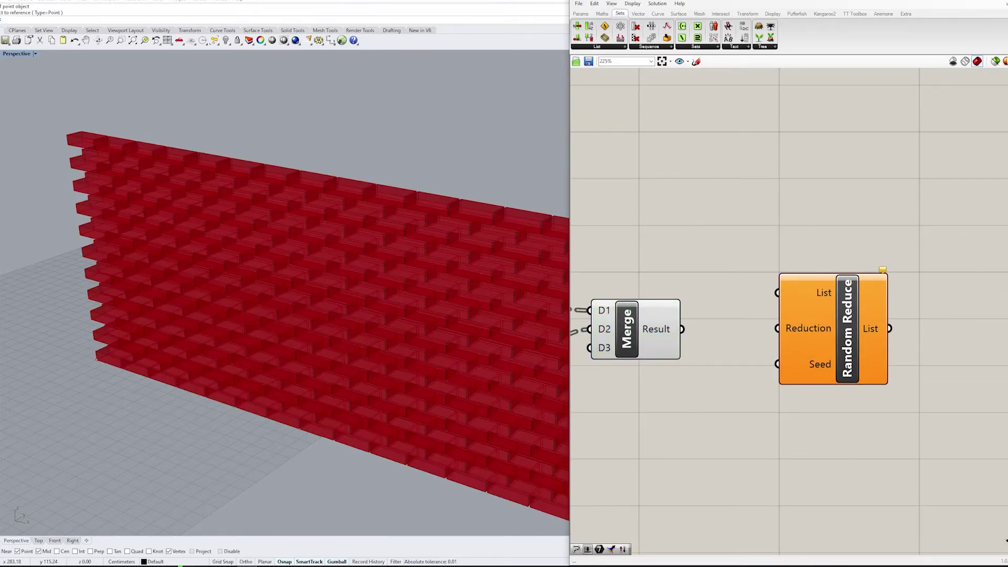
Step: Connect the Merge result to Random Reduce's List and a new number slider of 20 to its Reduction
left_click_drag(832, 328, 844, 347)
right_click_drag(639, 436, 724, 351)
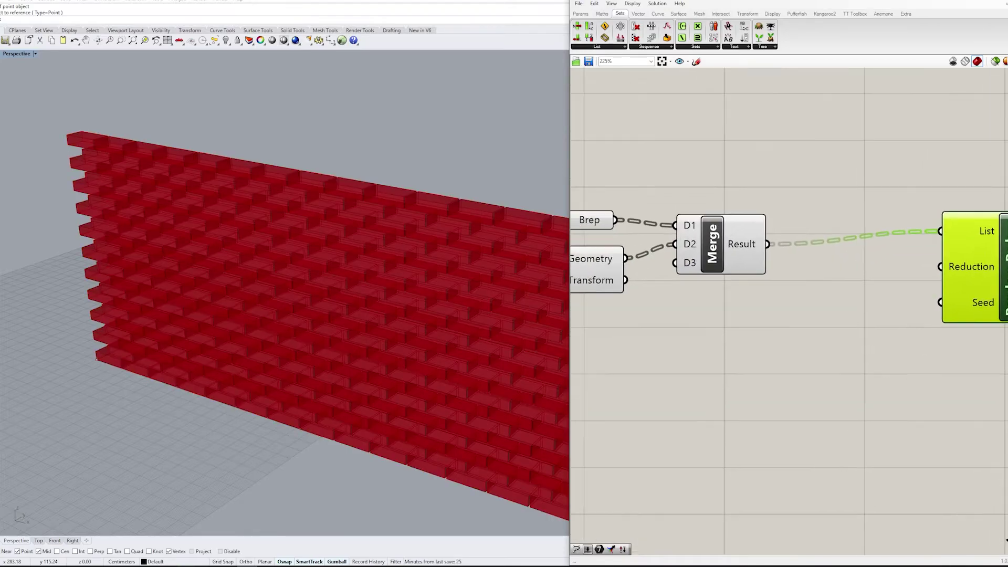
double_click(724, 352)
type("20")
key("Return")
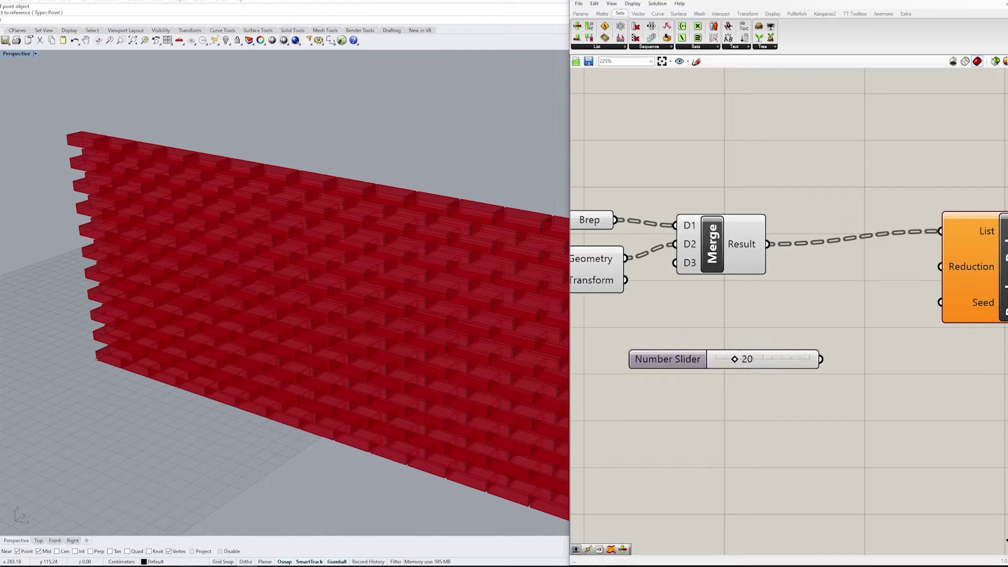
left_click_drag(820, 359, 940, 267)
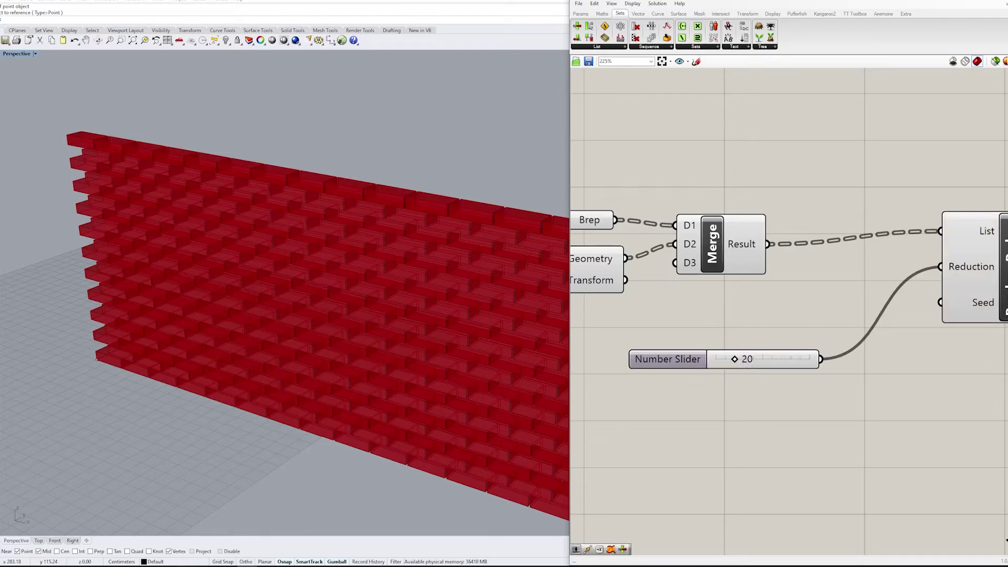
Step: Flatten the Merge component's Result output and set the Reduction slider to 100
left_click(971, 315)
left_click_drag(734, 359, 738, 359)
right_click_drag(315, 315, 341, 315)
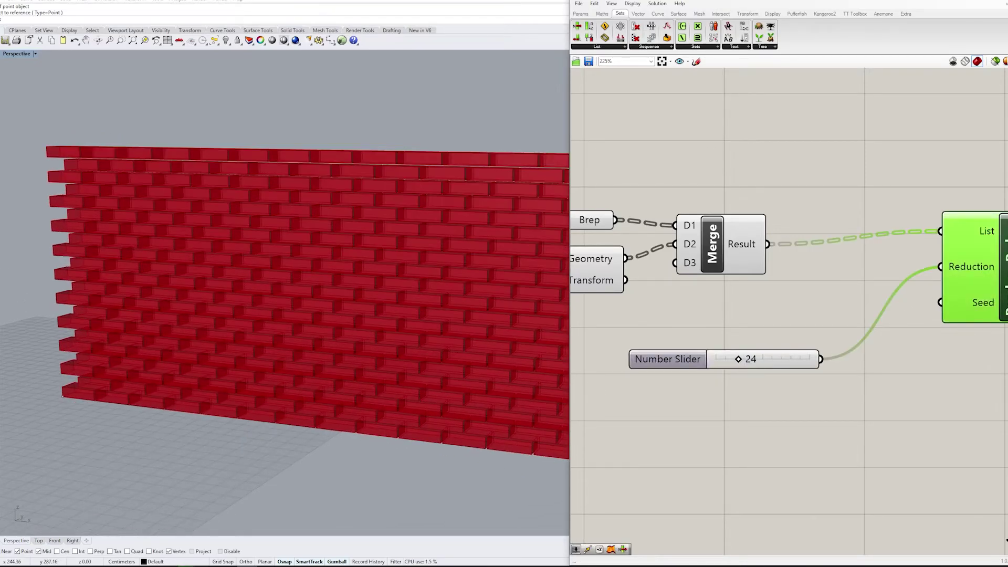
right_click(747, 243)
left_click(771, 286)
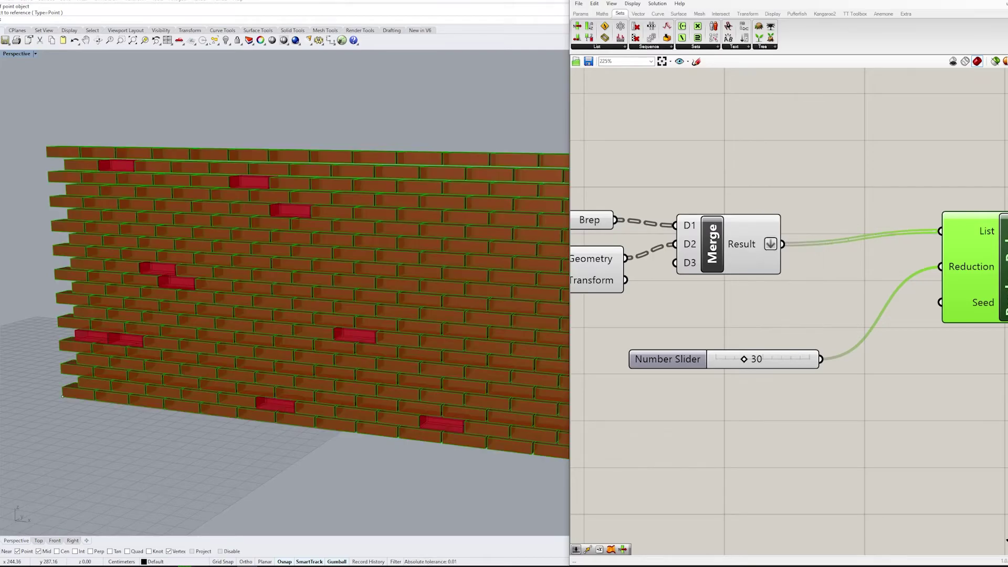
left_click(973, 310)
left_click_drag(738, 359, 809, 359)
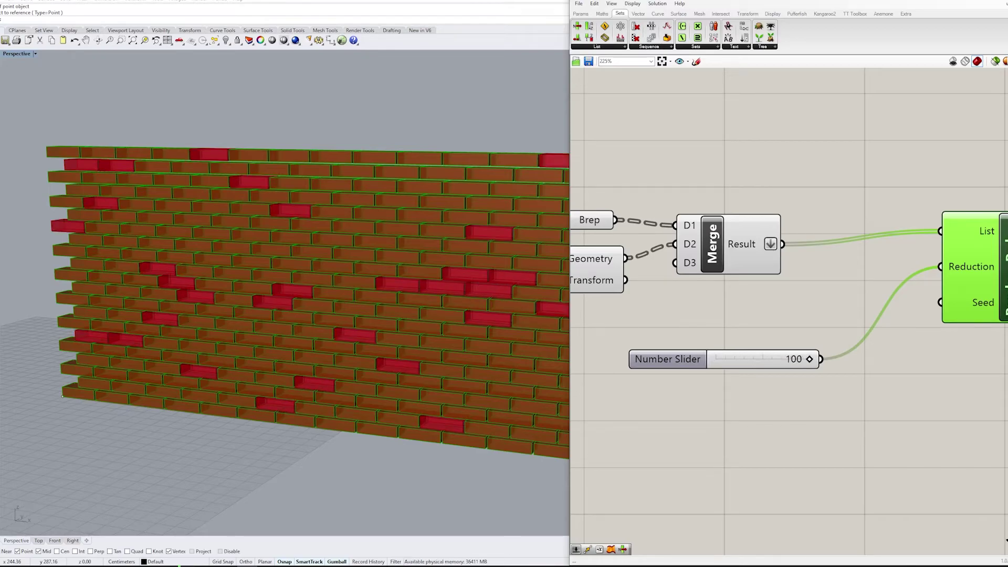
Step: Raise the Reduction slider's maximum to 2000 and set its value to 269
left_click(667, 359)
double_click(667, 359)
left_click(688, 382)
type("2000")
key("Return")
left_click(701, 441)
mouse_move(720, 359)
left_mouse_down()
mouse_move(737, 359)
mouse_move(728, 359)
left_mouse_up()
scroll(698, 373, "down", 2)
Step: Add a Brep parameter and connect Random Reduce's List output to it
left_click(997, 283)
right_click_drag(997, 283, 828, 296)
double_click(884, 291)
type("brep")
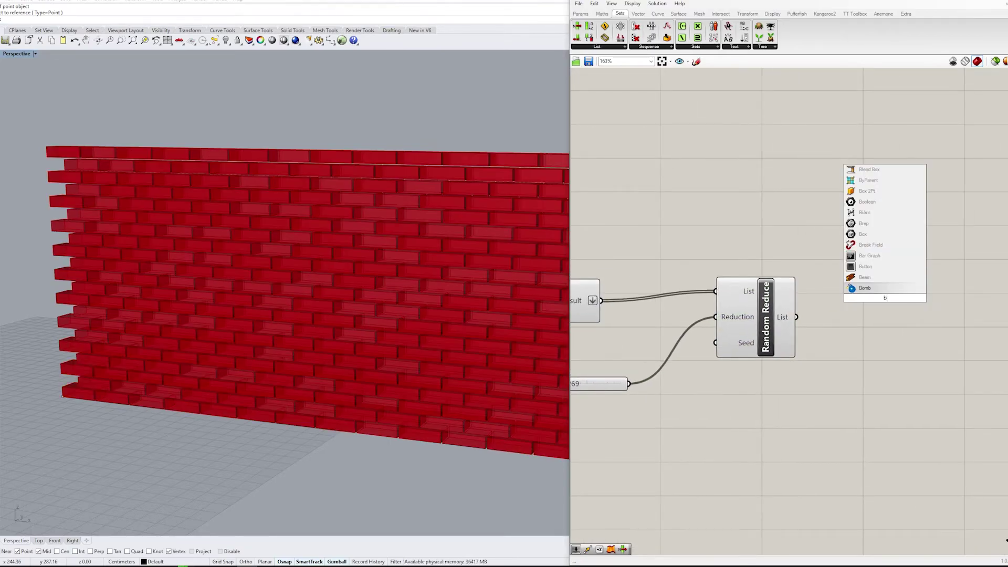
key("Return")
left_click_drag(796, 316, 866, 298)
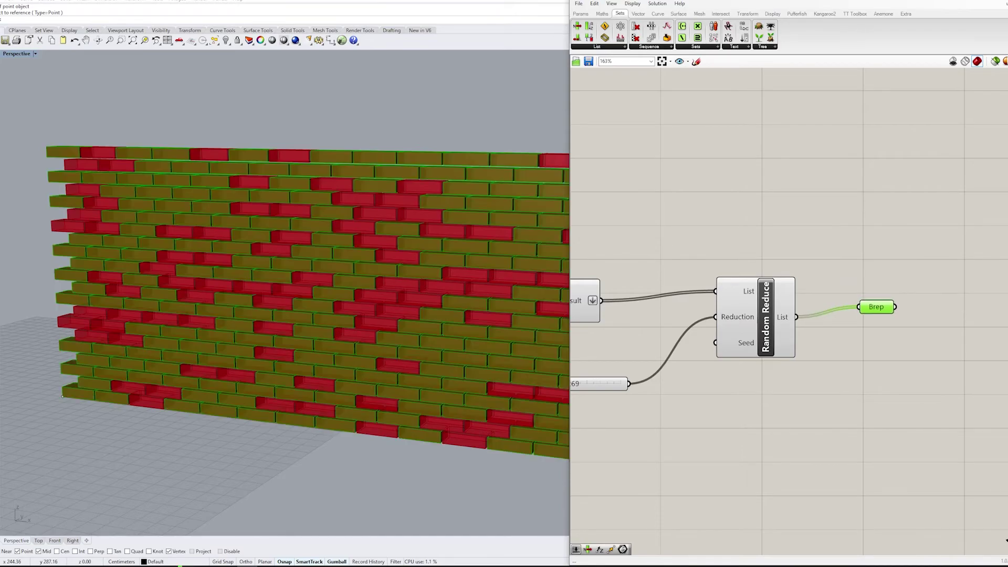
Step: Bake the randomly reduced bricks from the new Brep parameter into Rhino
right_click(874, 306)
left_click(892, 388)
right_click(873, 306)
left_click(892, 383)
right_click(873, 307)
left_click(897, 350)
left_click(901, 421)
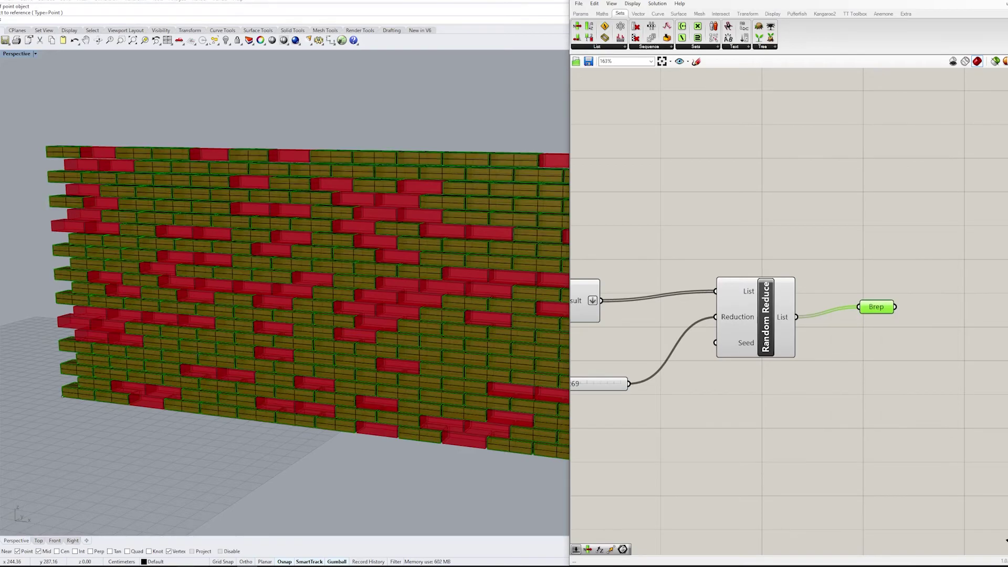
Step: Switch the Perspective viewport to the Rendered display mode and inspect the baked brick wall
left_click(35, 53)
left_click(36, 95)
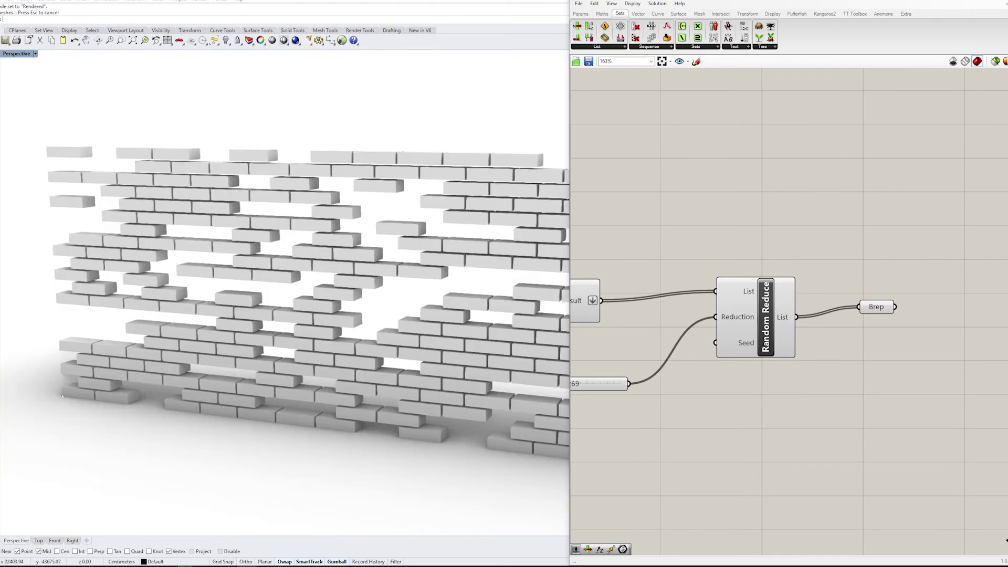
scroll(285, 330, "up", 2)
right_click_drag(682, 210, 716, 205)
left_click(764, 317)
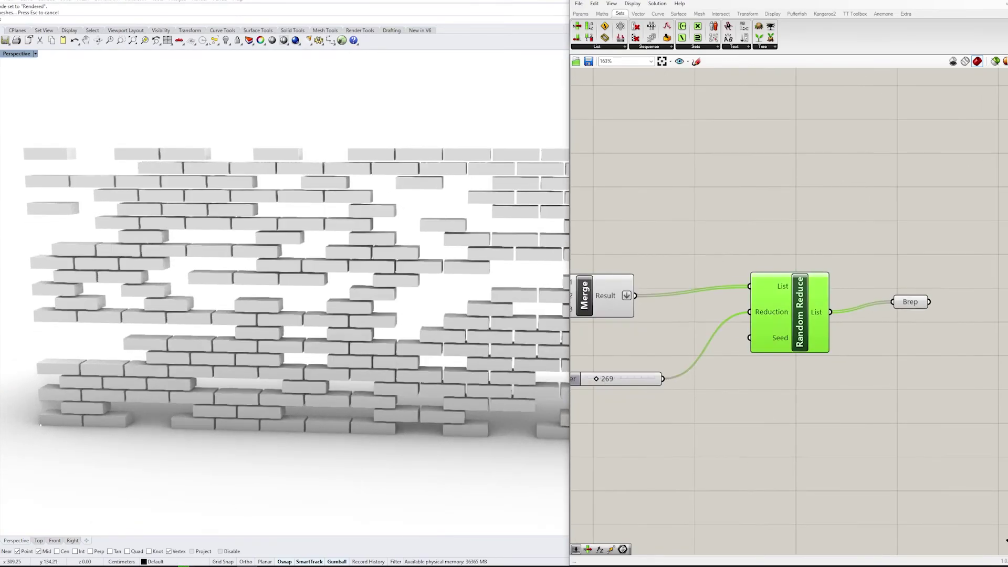
scroll(285, 294, "down", 3)
mouse_move(285, 294)
right_mouse_down()
mouse_move(236, 294)
mouse_move(302, 294)
right_mouse_up()
scroll(284, 294, "up", 2)
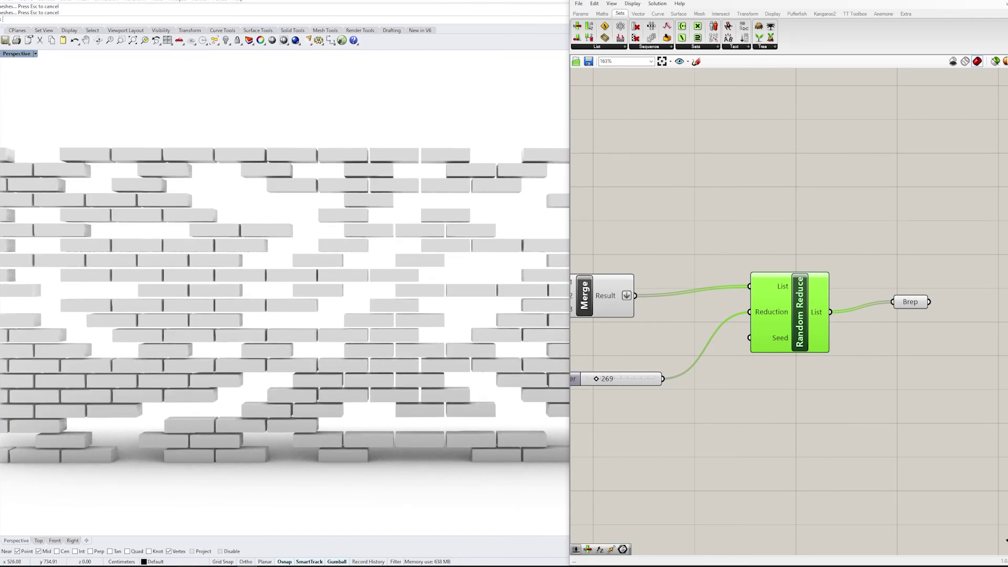